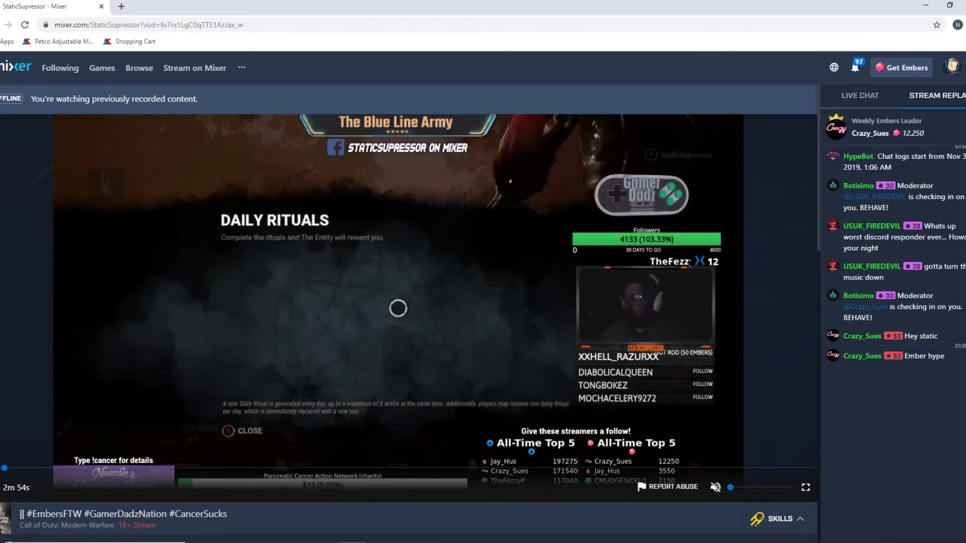
# Step: Search Google for "pinkmeatball embers leaderboard" and open PinkMeatBall's Mixer Leaderboard Creator page
pyautogui.click(189, 25)
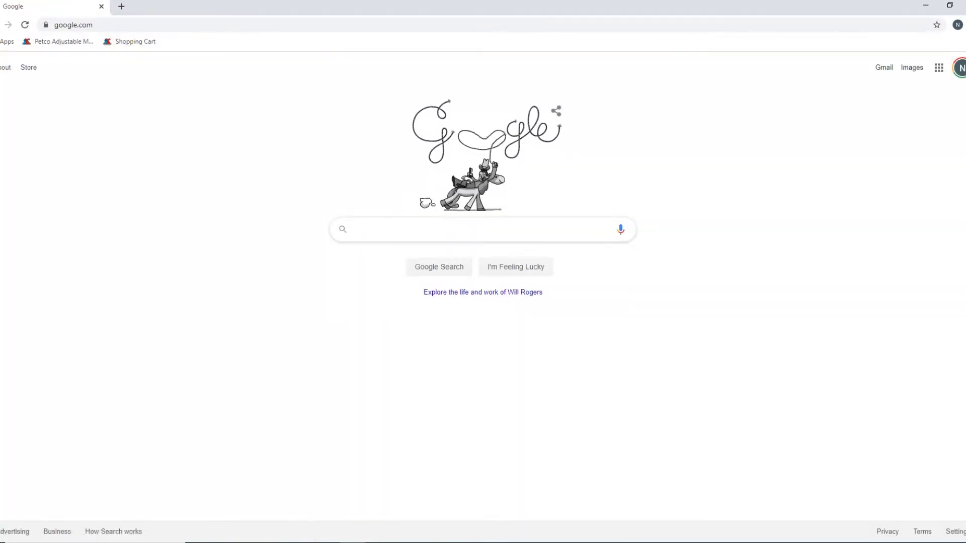
pyautogui.write('pinkm')
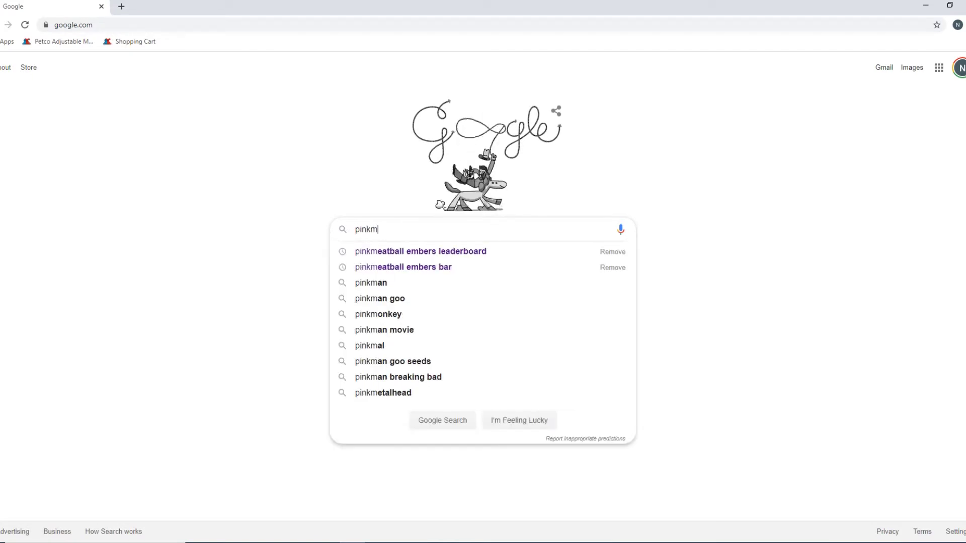
pyautogui.press('Down')
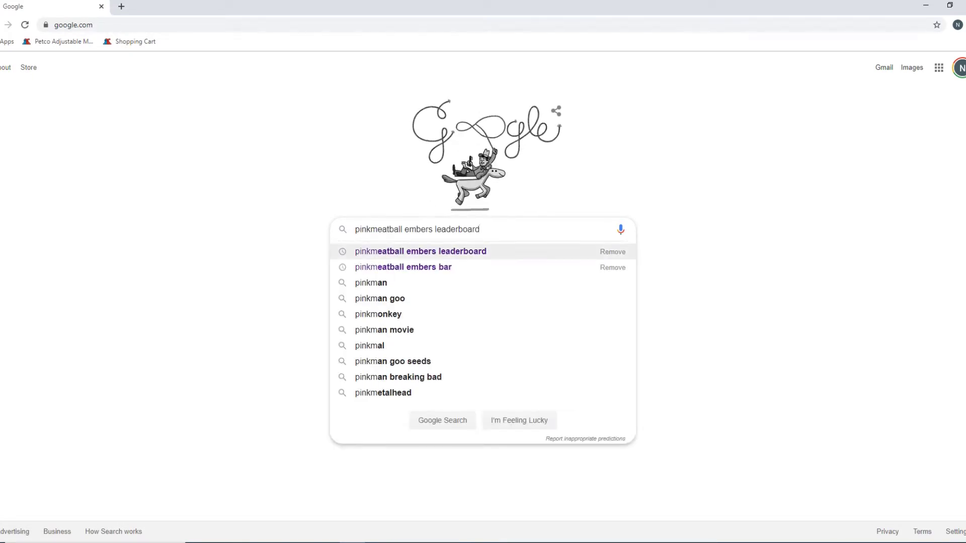
pyautogui.press('Return')
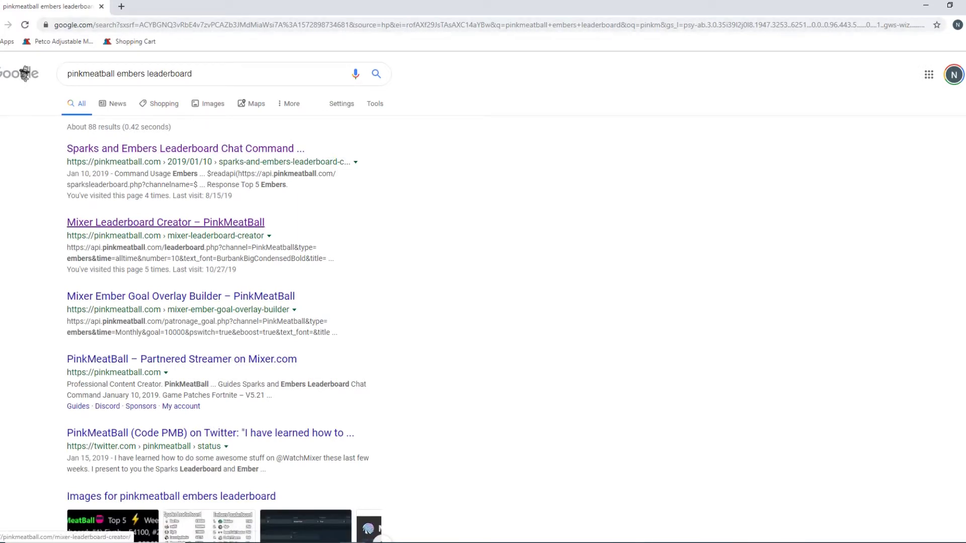
pyautogui.click(166, 222)
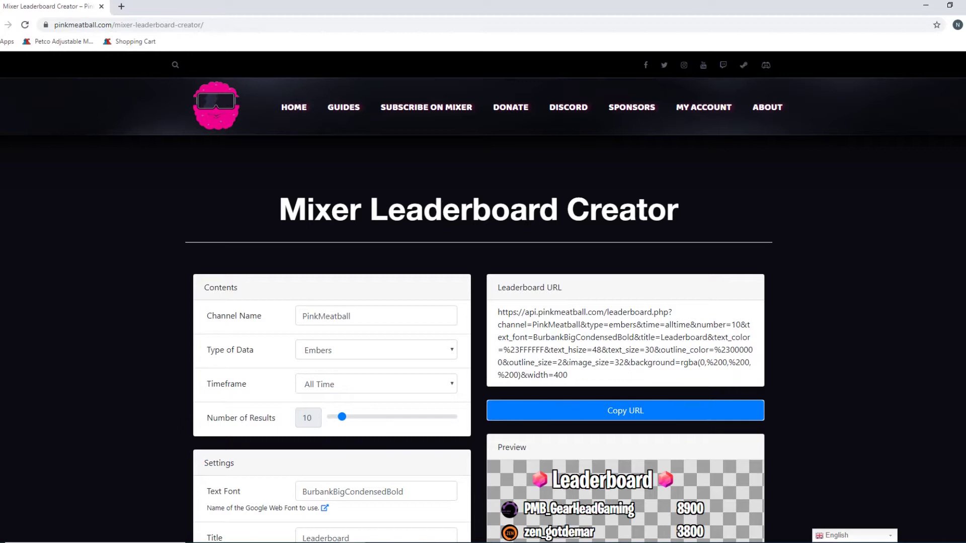
# Step: Set the leaderboard's channel name to StaticSupressor
pyautogui.doubleClick(326, 316)
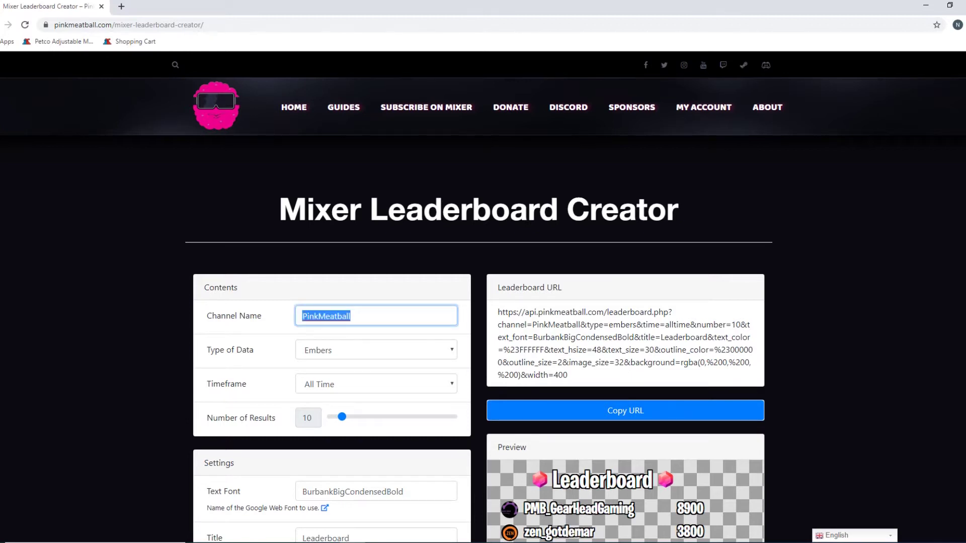
pyautogui.write('St')
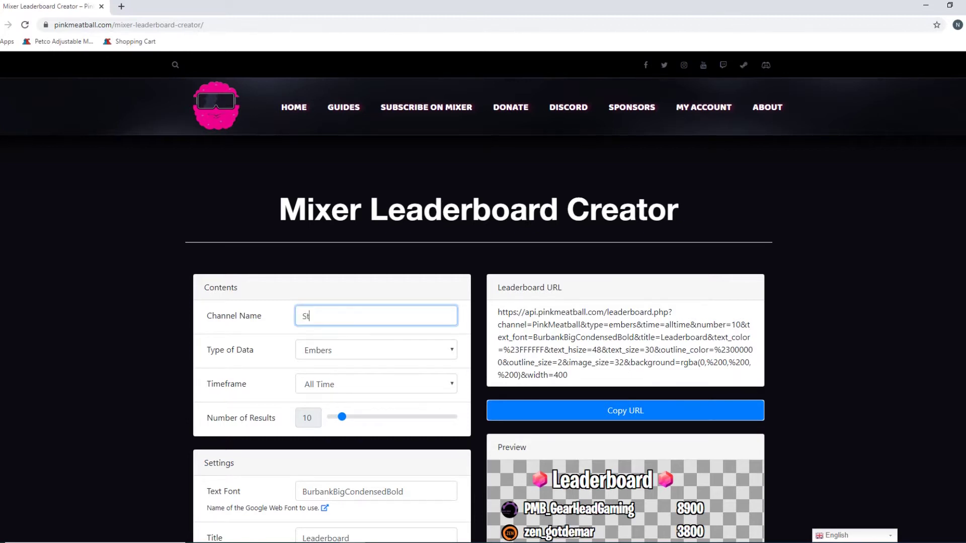
pyautogui.write('aticSupressor')
pyautogui.click(300, 196)
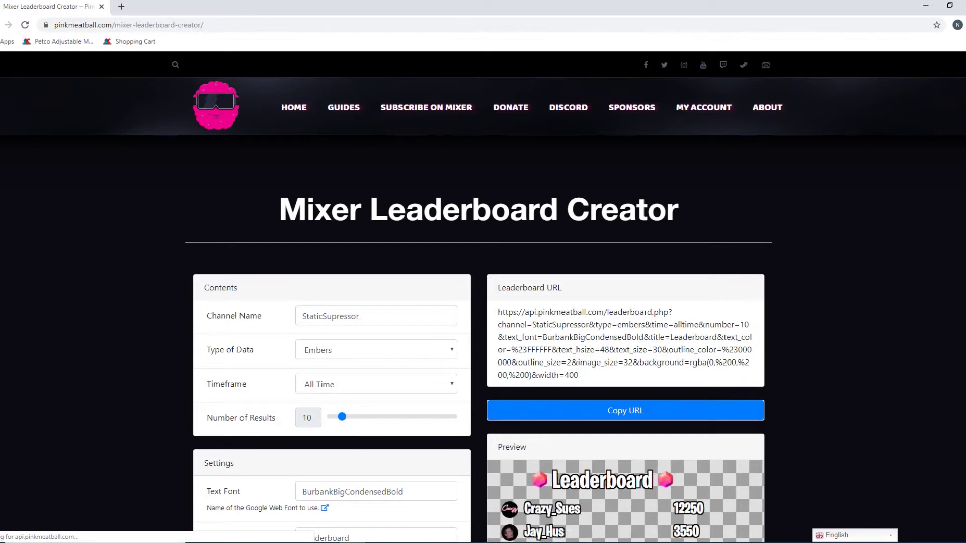
# Step: Set the leaderboard's type of data to Sparks and keep its timeframe at All Time
pyautogui.scroll(-1, 300, 196)
pyautogui.scroll(-3, 483, 296)
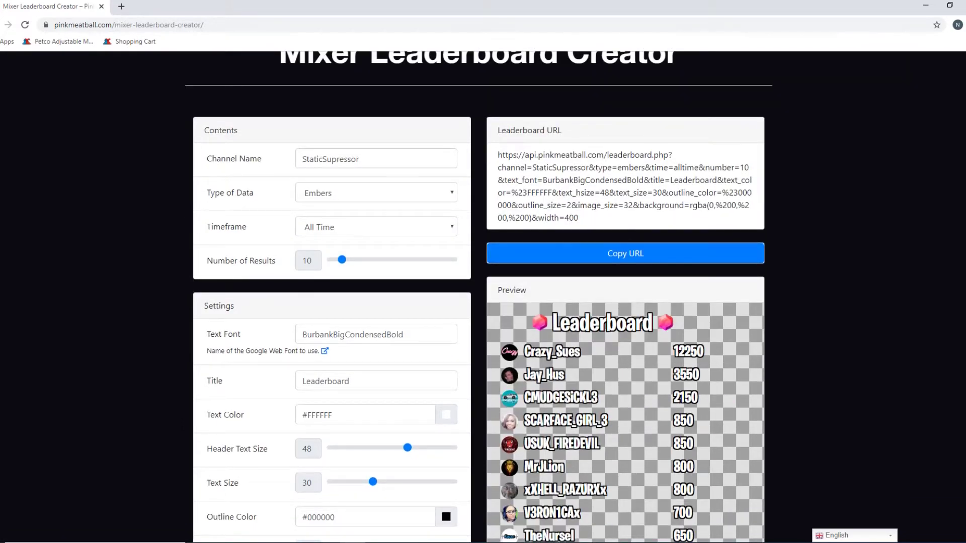
pyautogui.click(377, 192)
pyautogui.click(314, 227)
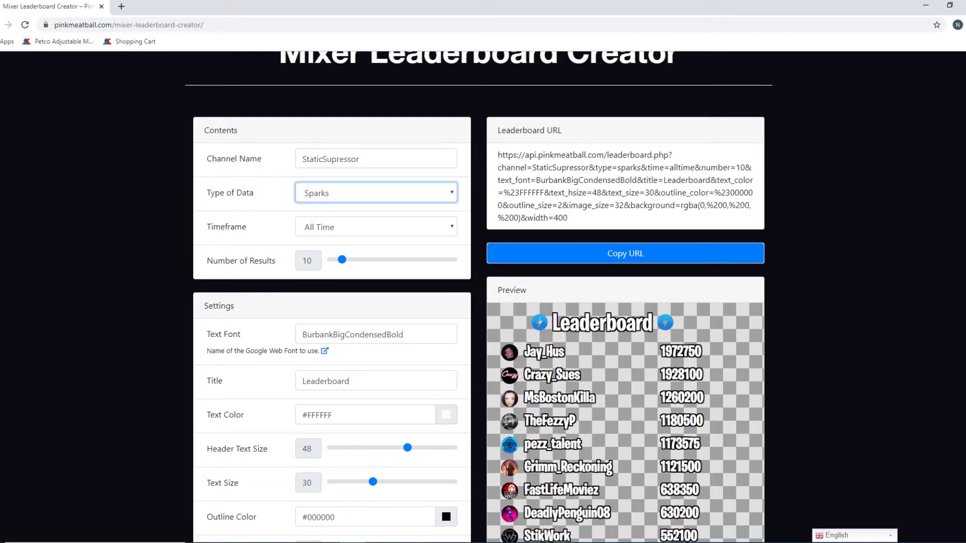
pyautogui.click(376, 227)
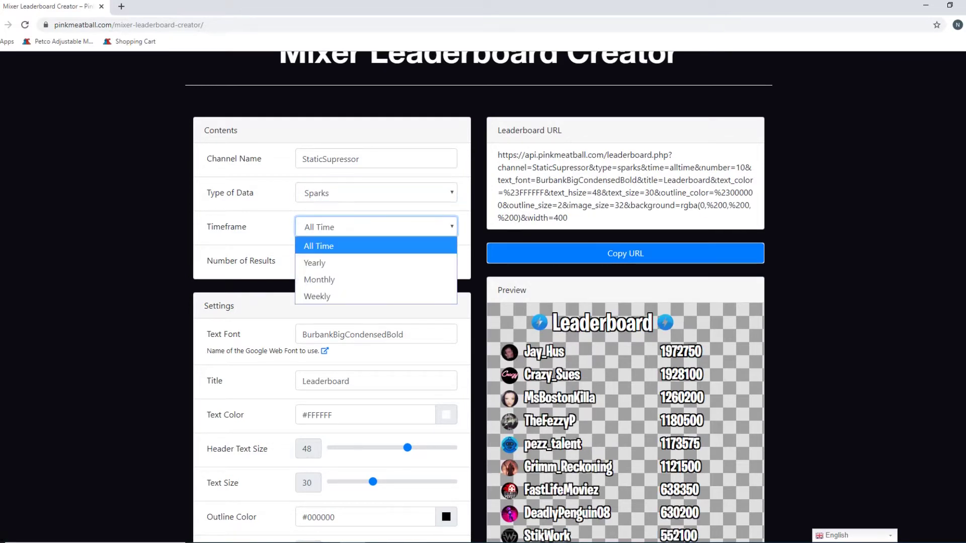
pyautogui.press('Up')
pyautogui.press('Up')
pyautogui.press('Up')
pyautogui.press('Return')
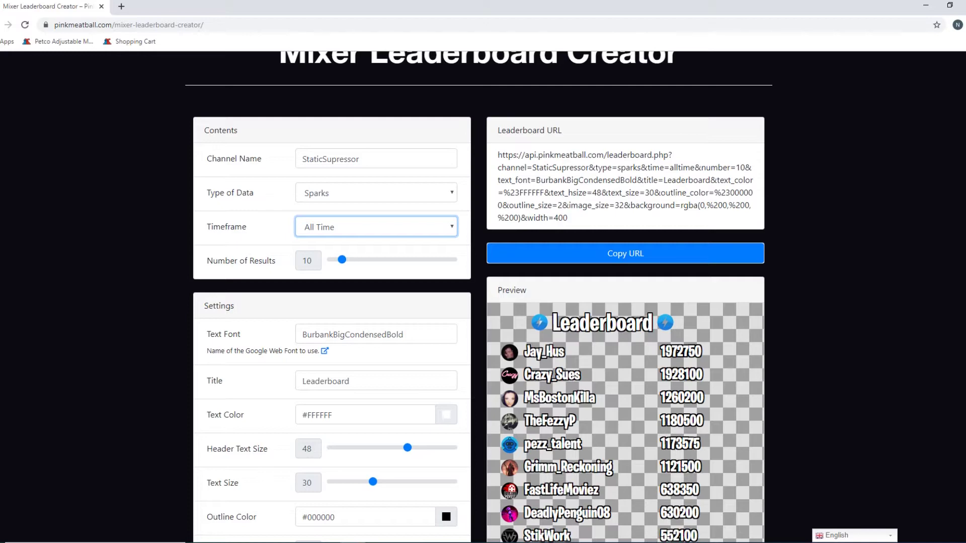
# Step: Set the number of leaderboard results to 5
pyautogui.scroll(-3, 483, 297)
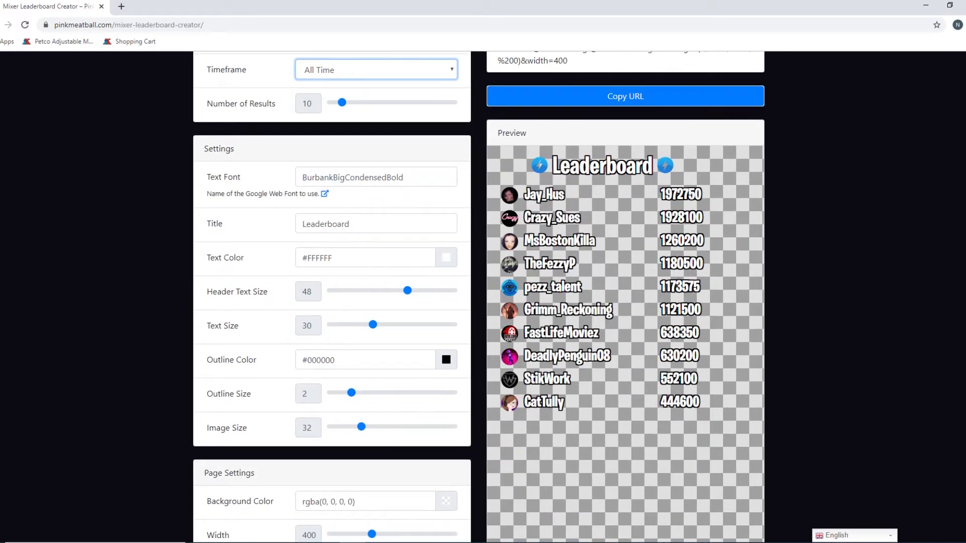
pyautogui.scroll(1, 483, 297)
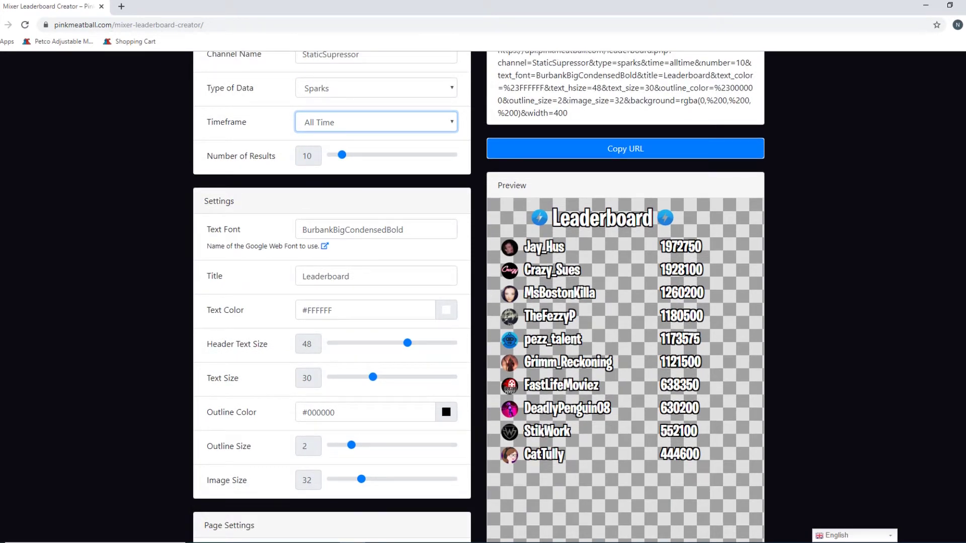
pyautogui.moveTo(342, 155); pyautogui.dragTo(336, 155)
pyautogui.click(330, 155)
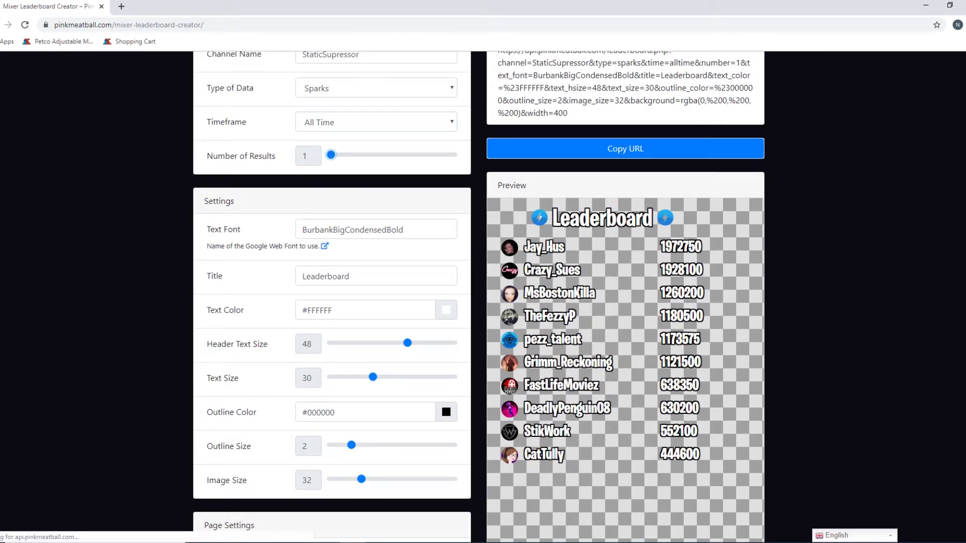
pyautogui.press('Right')
pyautogui.press('Right')
pyautogui.press('Right')
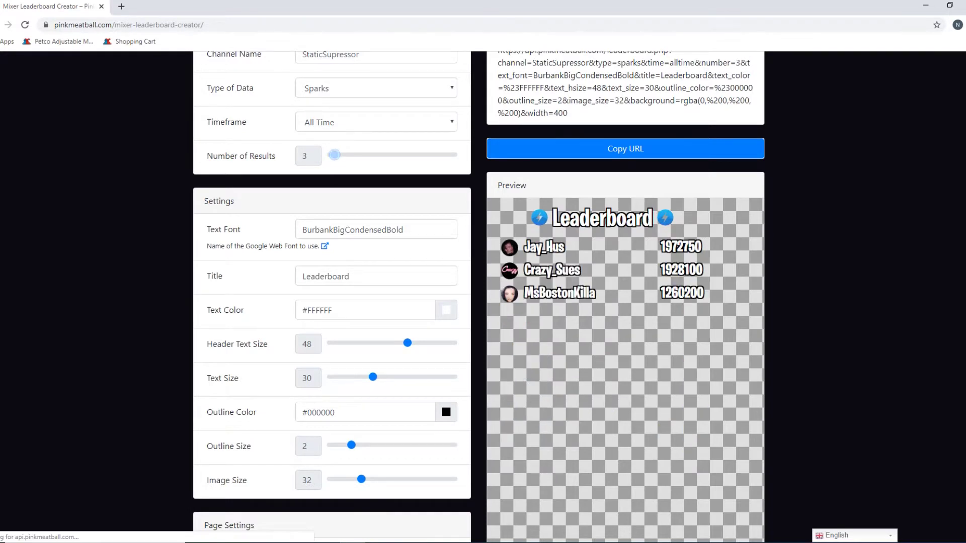
pyautogui.press('Right')
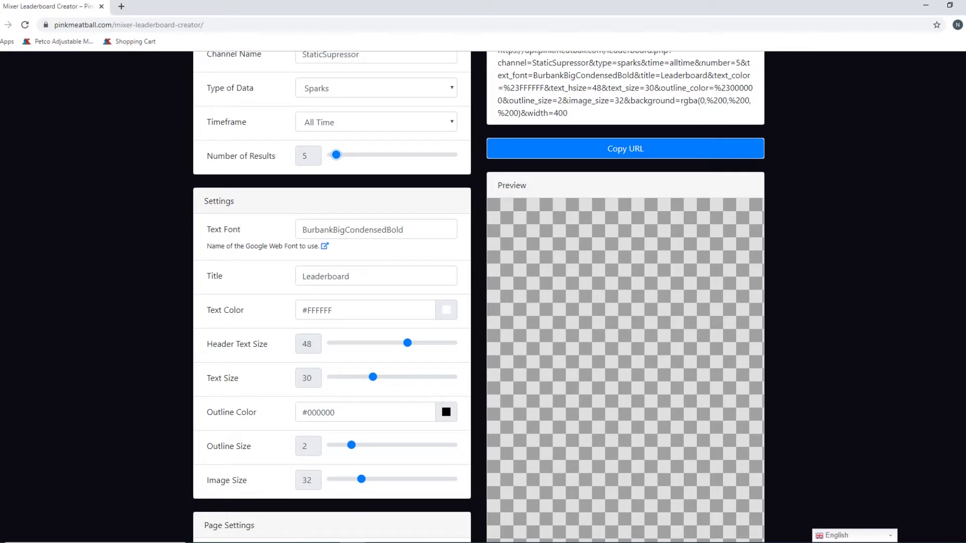
# Step: Replace the leaderboard's title with "All-Time Top 5"
pyautogui.click(350, 229)
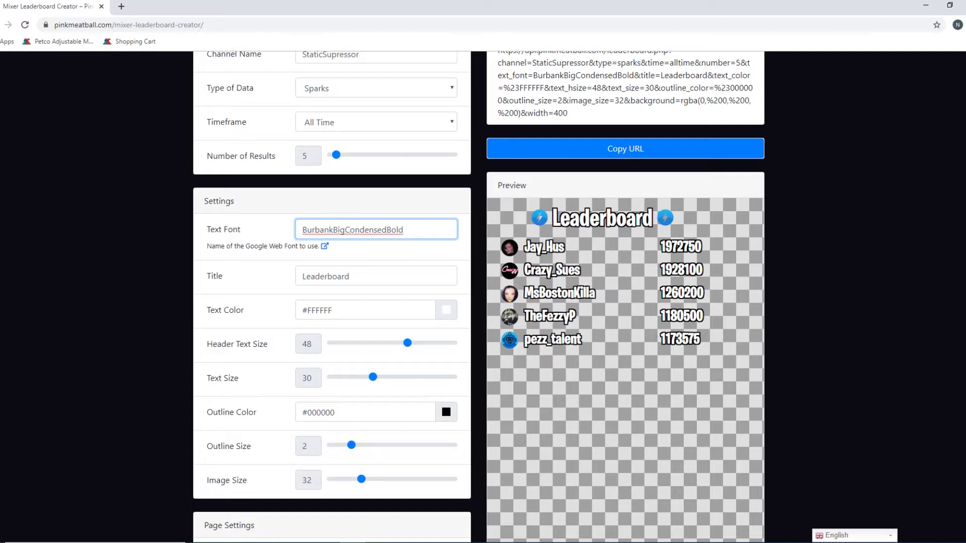
pyautogui.click(326, 276)
pyautogui.doubleClick(326, 276)
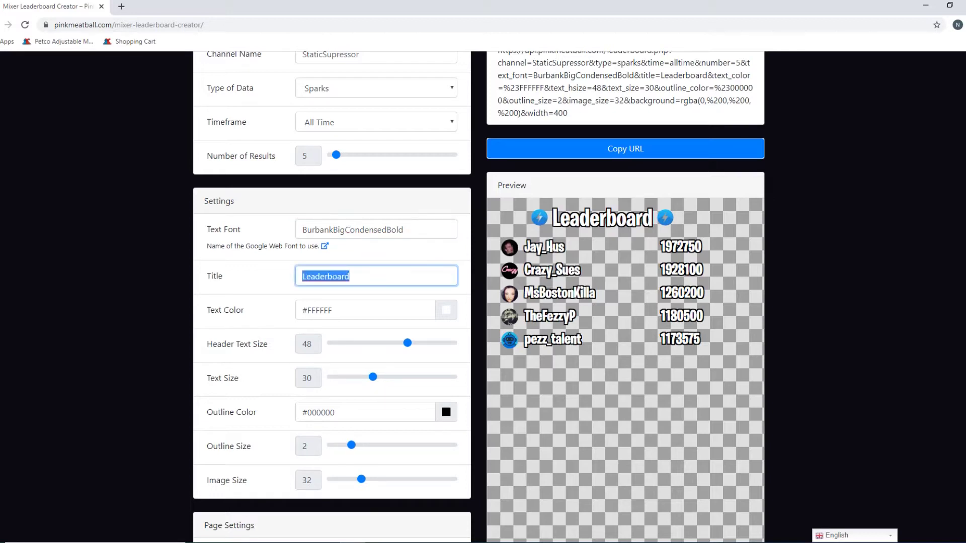
pyautogui.write('All')
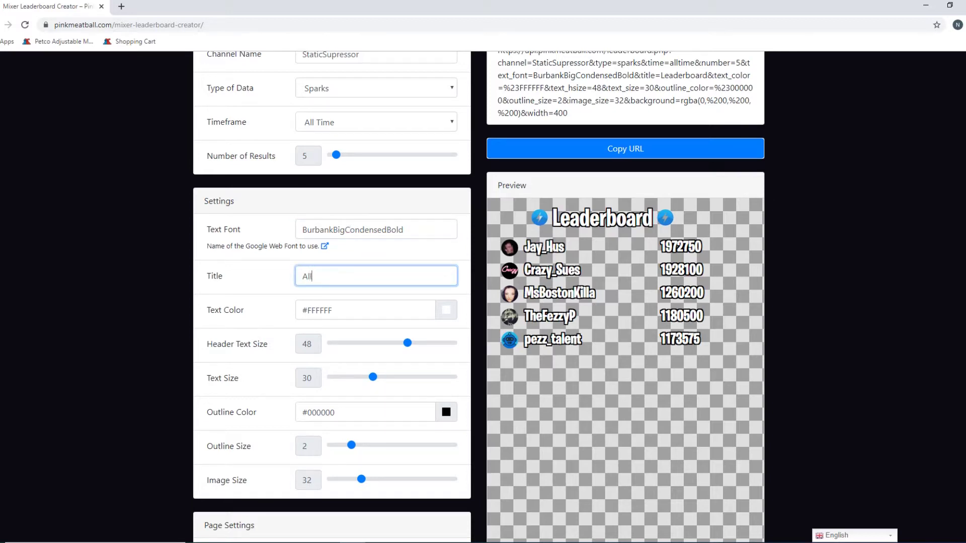
pyautogui.write('-Time Top 5')
pyautogui.press('Return')
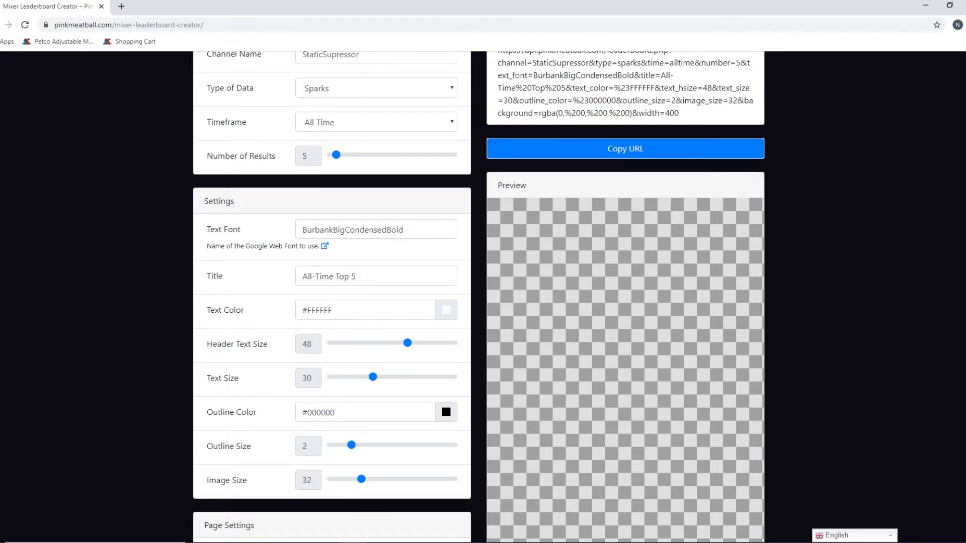
pyautogui.scroll(-1, 483, 302)
pyautogui.scroll(-1, 483, 302)
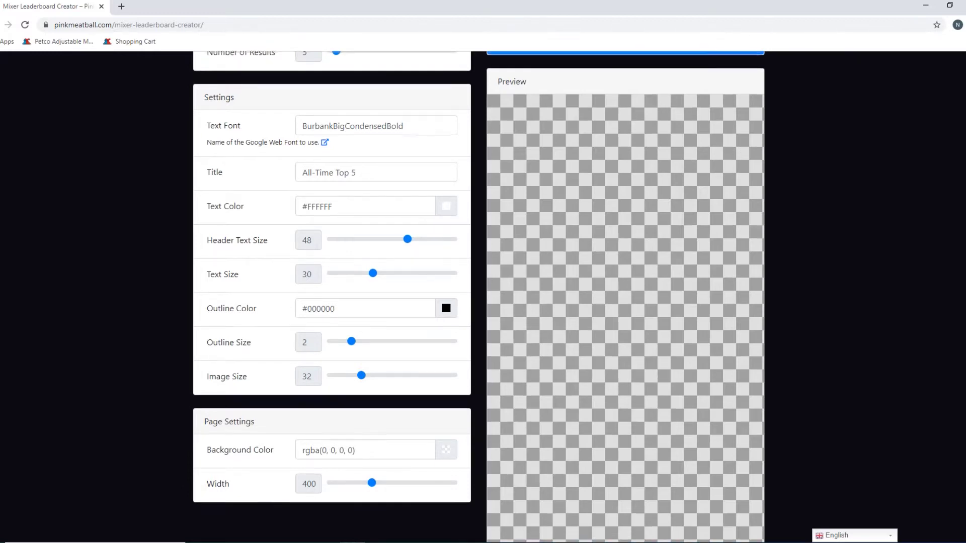
pyautogui.scroll(2, 483, 297)
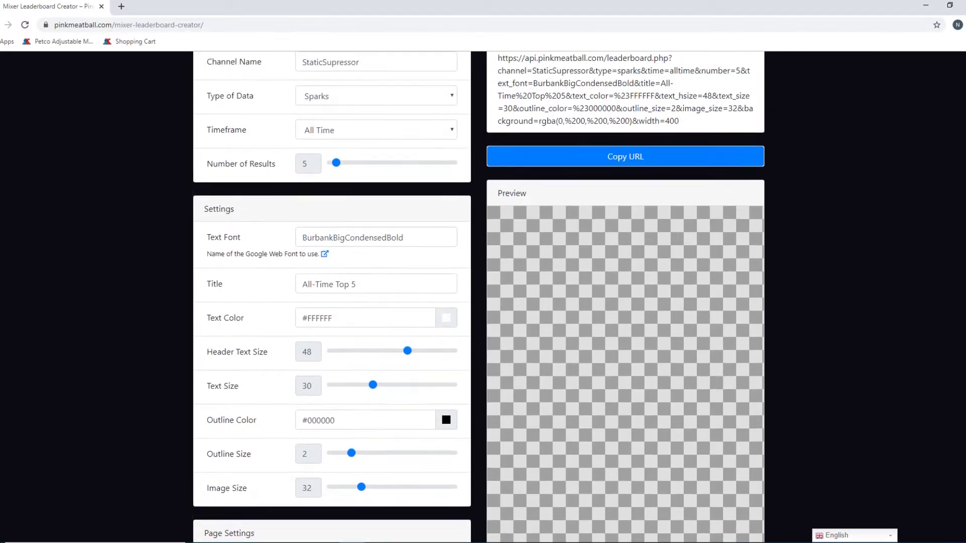
pyautogui.scroll(2, 483, 296)
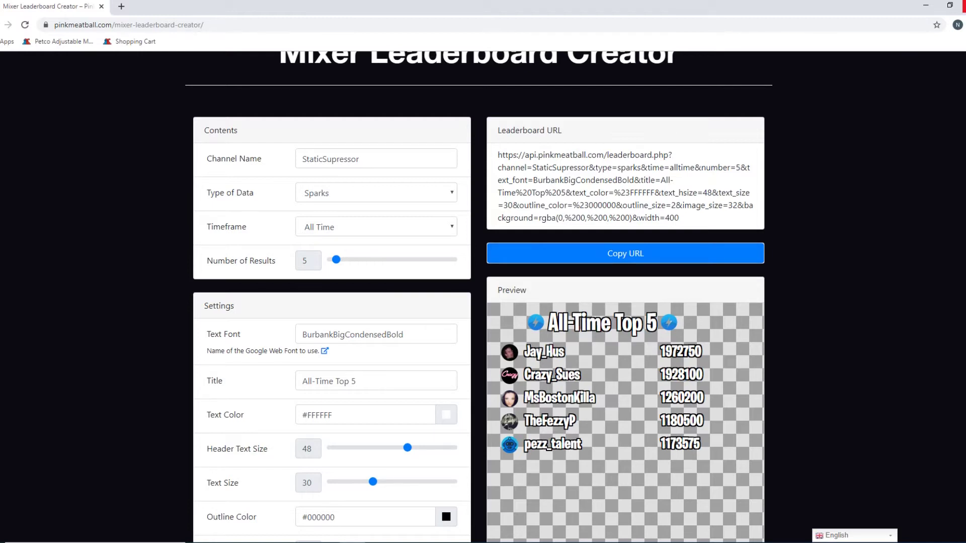
# Step: Switch to Player.me and open its Studio
pyautogui.click(925, 6)
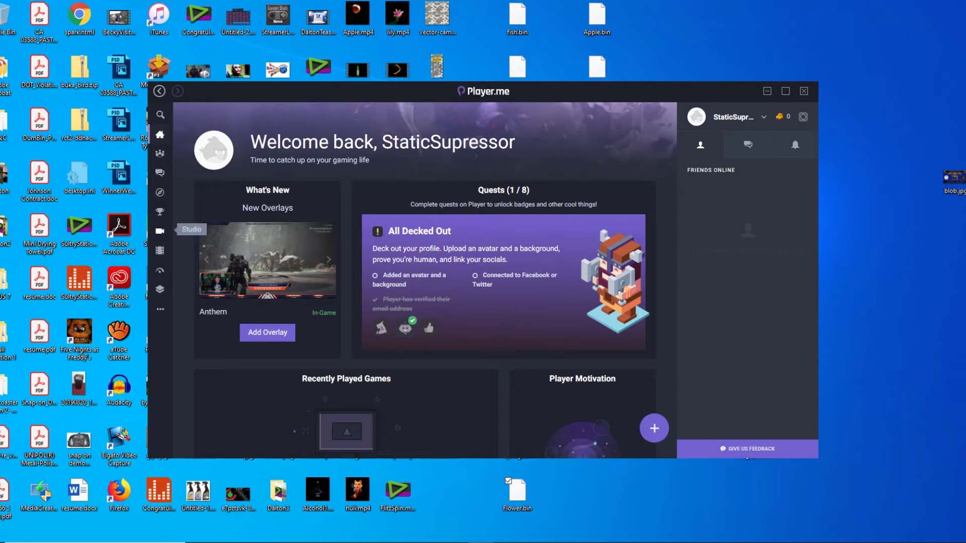
pyautogui.click(160, 231)
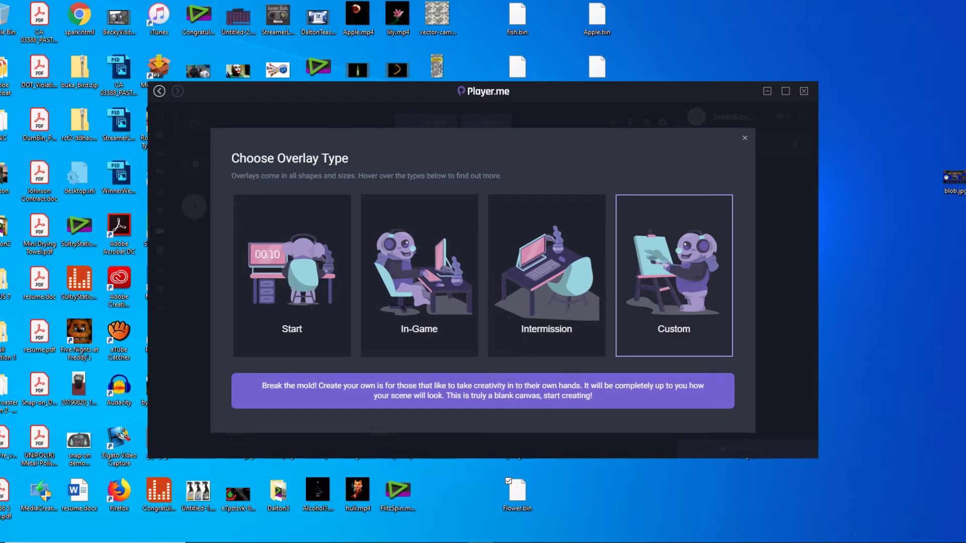
# Step: Try to create a self-made custom overlay scene named "Embers & Sparks" at 1920x1080
pyautogui.click(674, 276)
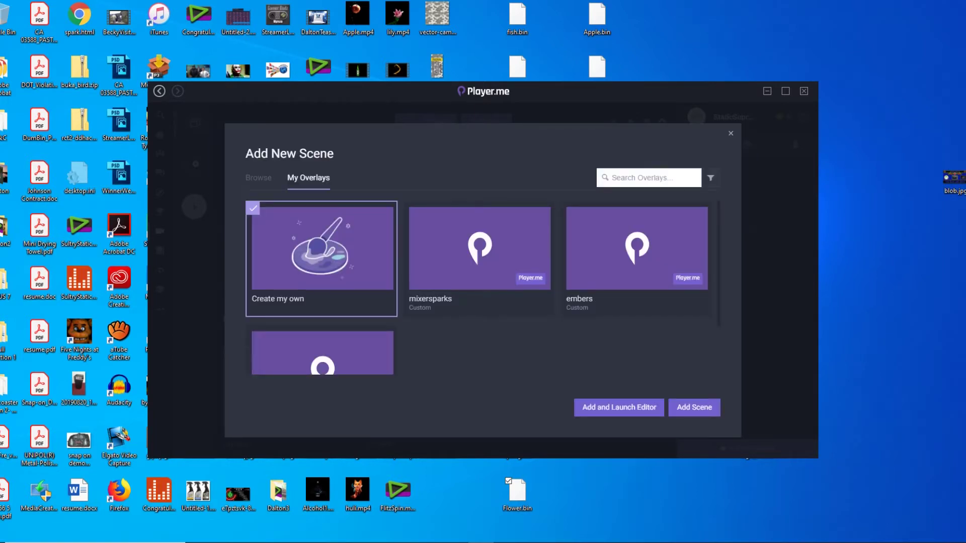
pyautogui.scroll(-1, 482, 288)
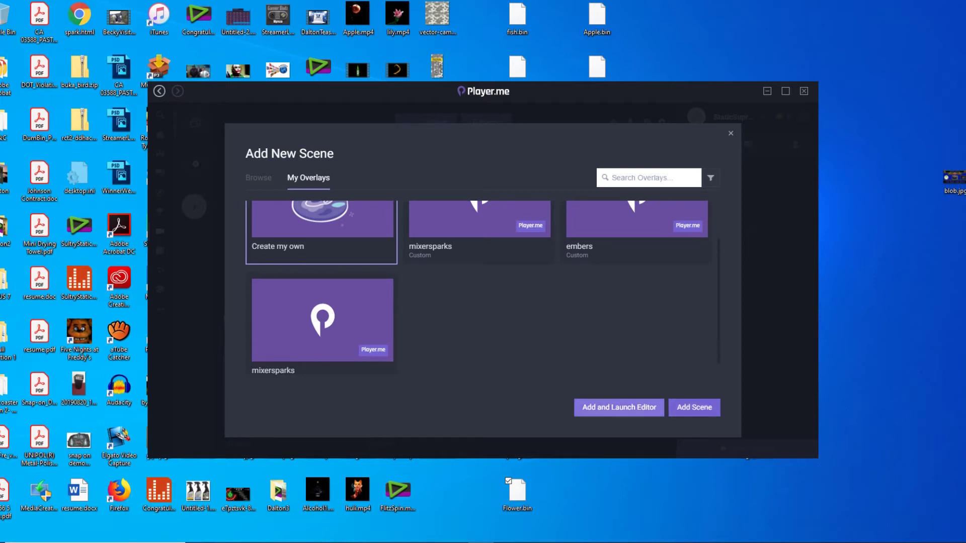
pyautogui.click(619, 407)
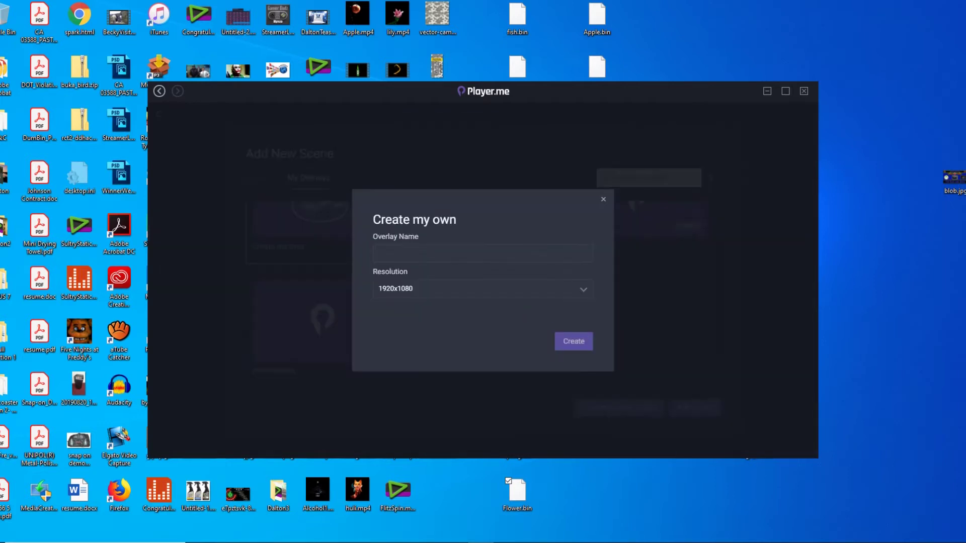
pyautogui.click(382, 253)
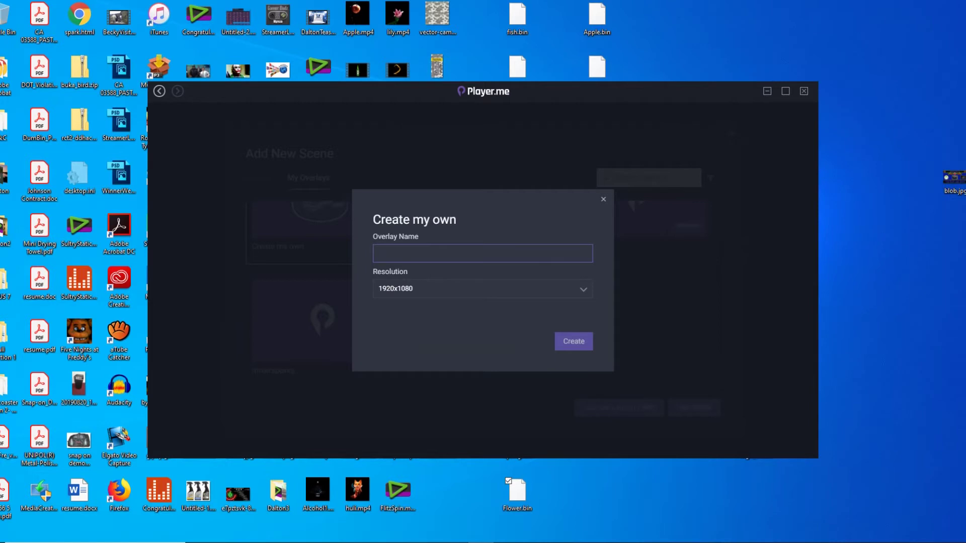
pyautogui.write('Embers')
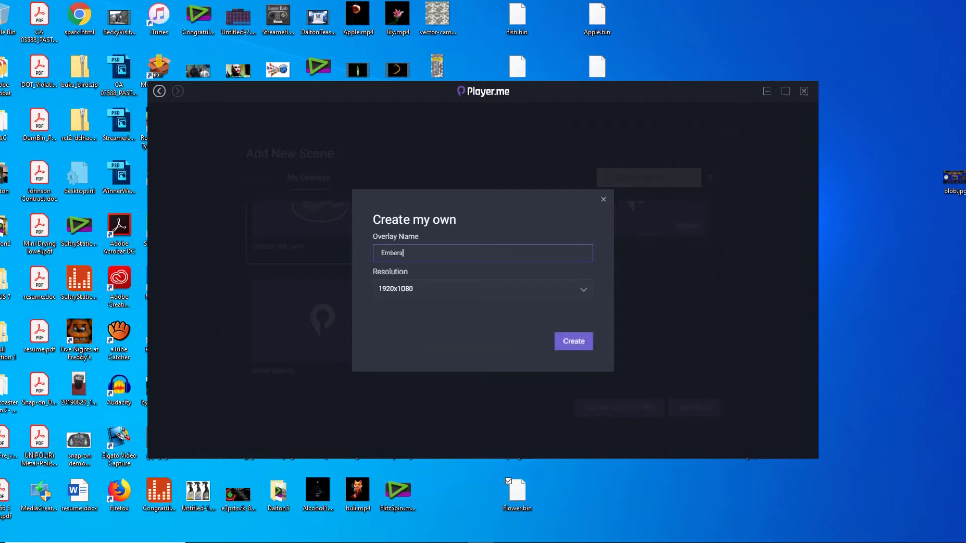
pyautogui.write(' & Sparks')
pyautogui.press('Return')
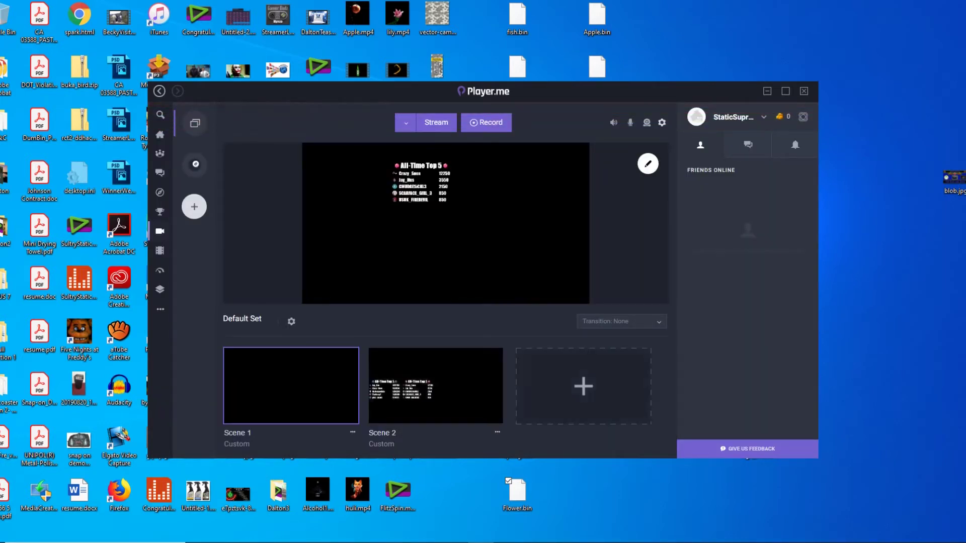
# Step: Create a self-made custom overlay scene named "EmbersSparks" at 1920x1080 and launch it in the scene editor
pyautogui.click(583, 387)
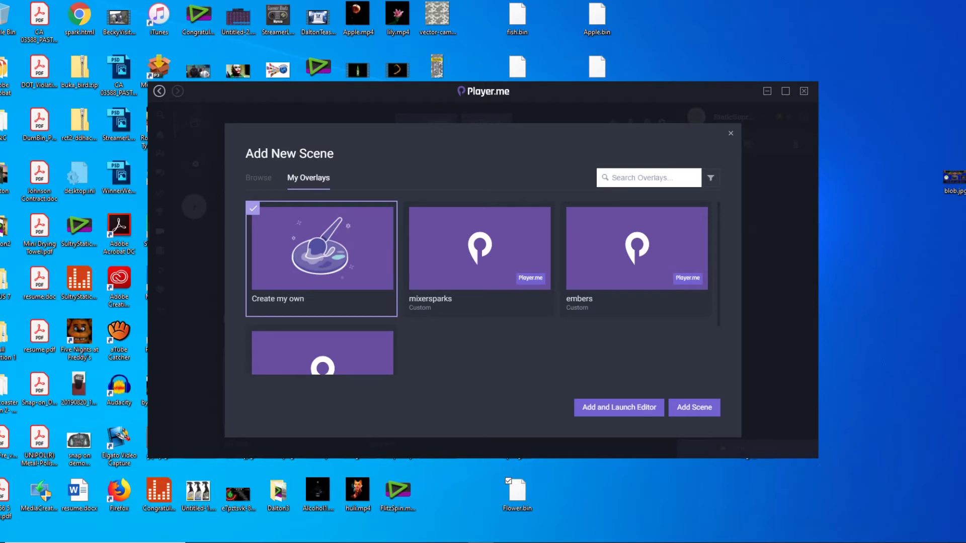
pyautogui.click(618, 407)
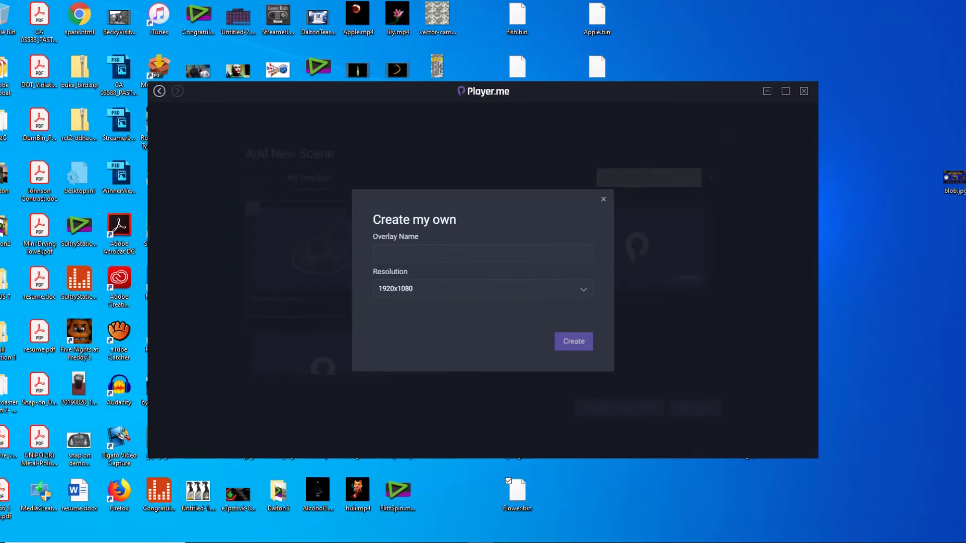
pyautogui.click(382, 253)
pyautogui.write('Eriee')
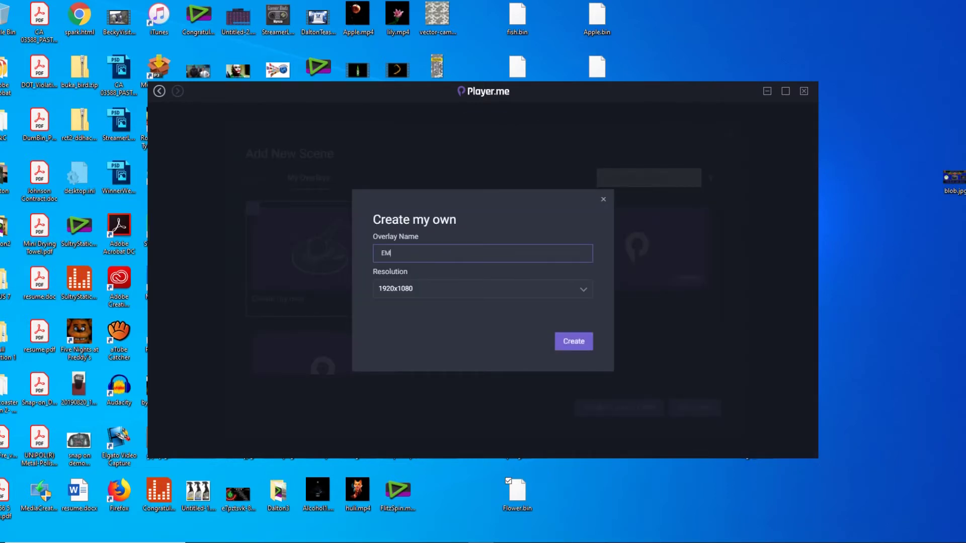
pyautogui.press('BackSpace')
pyautogui.press('BackSpace')
pyautogui.press('BackSpace')
pyautogui.press('BackSpace')
pyautogui.write('e')
pyautogui.press('BackSpace')
pyautogui.write('mbersSparks')
pyautogui.click(573, 341)
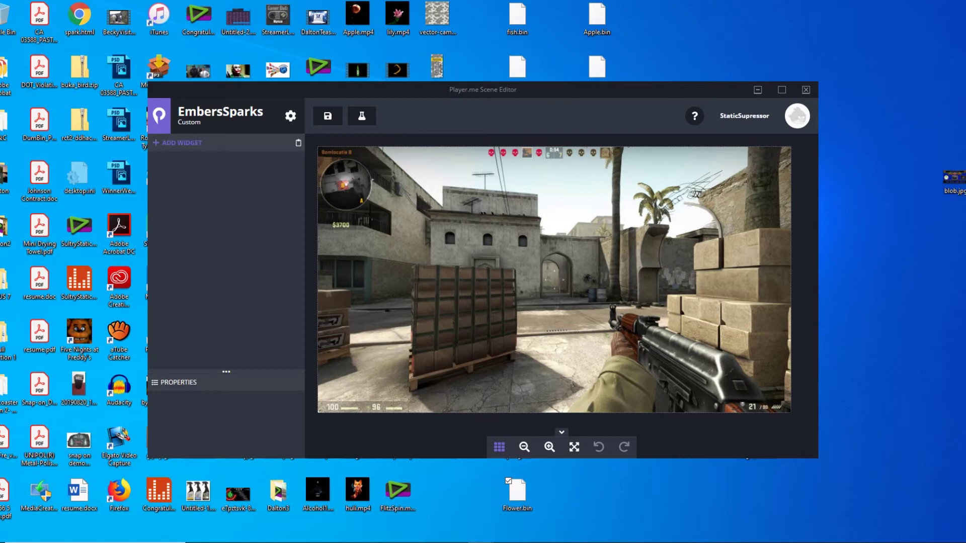
# Step: Add a Web Page widget to the EmbersSparks overlay and maximize the scene editor window
pyautogui.click(181, 143)
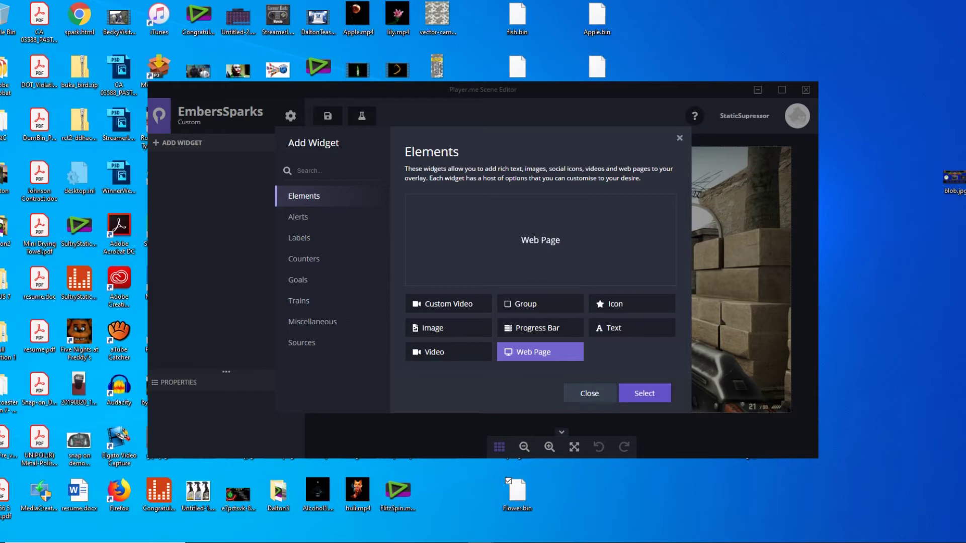
pyautogui.click(644, 393)
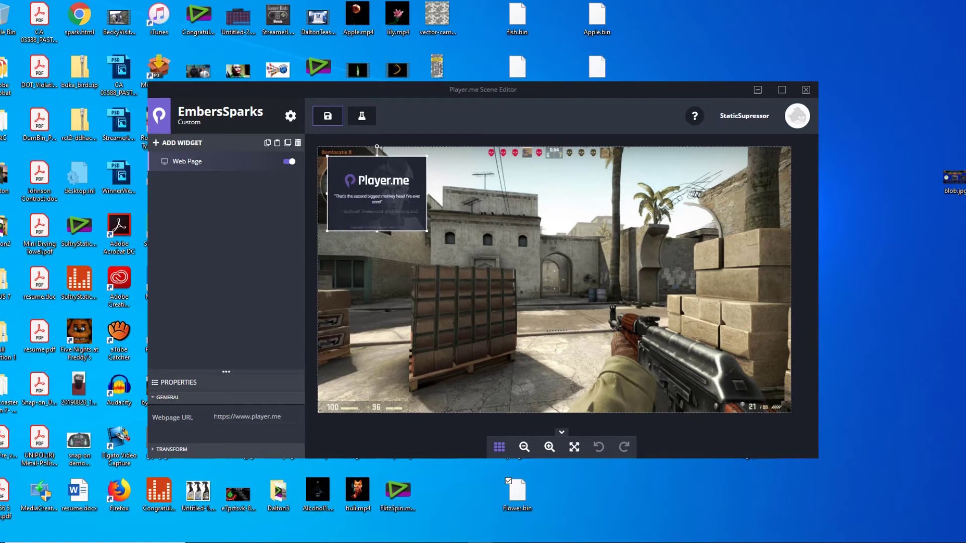
pyautogui.click(781, 90)
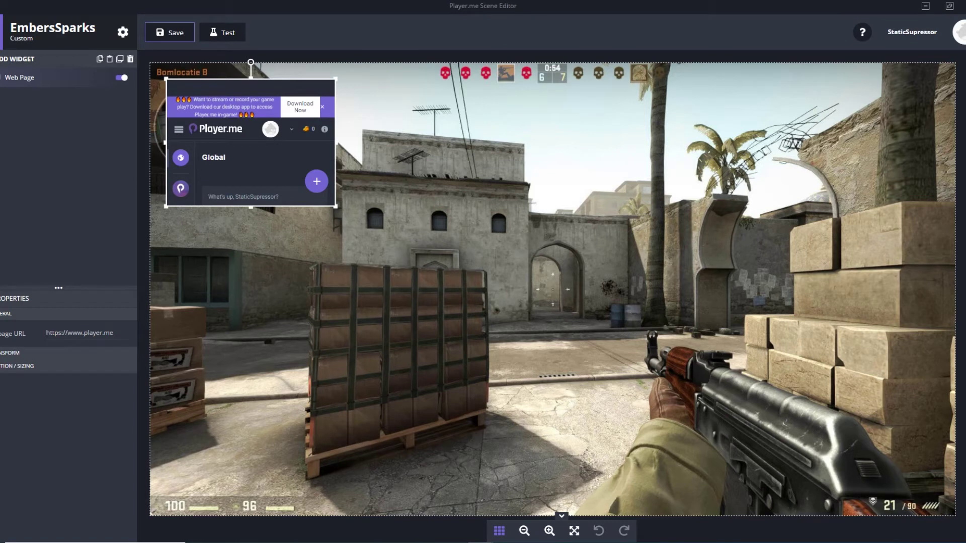
# Step: Switch to the Mixer Leaderboard Creator in the browser and copy the sparks leaderboard's URL
pyautogui.click(66, 333)
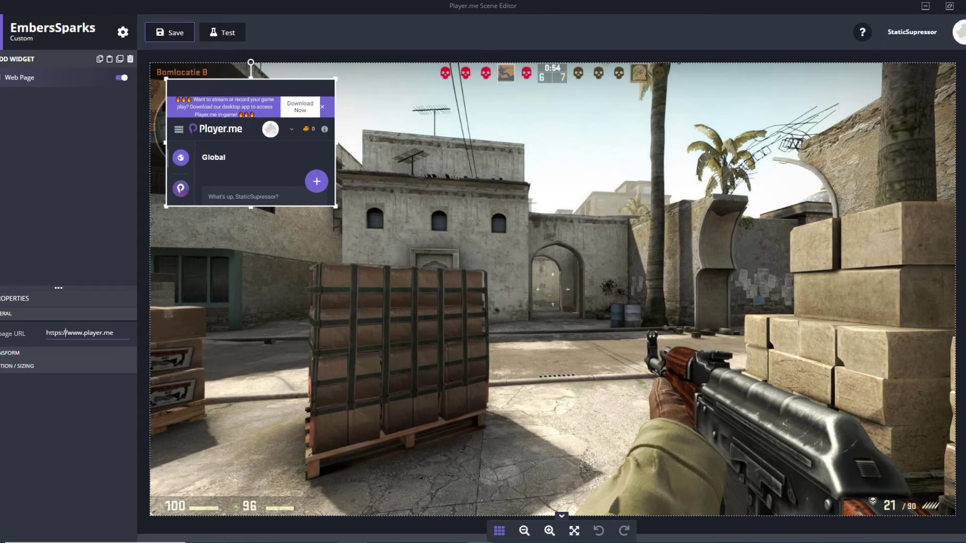
pyautogui.hotkey('alt', 'Tab')
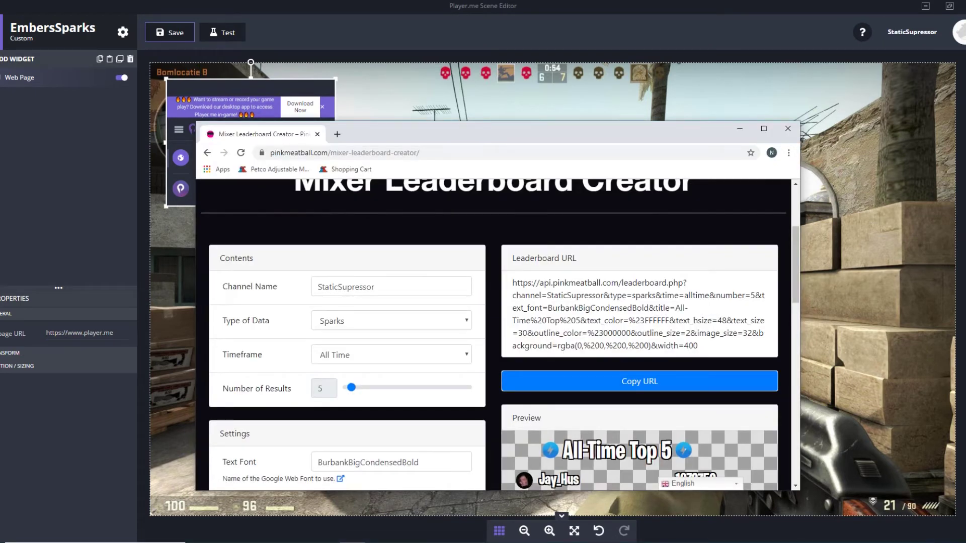
pyautogui.click(639, 381)
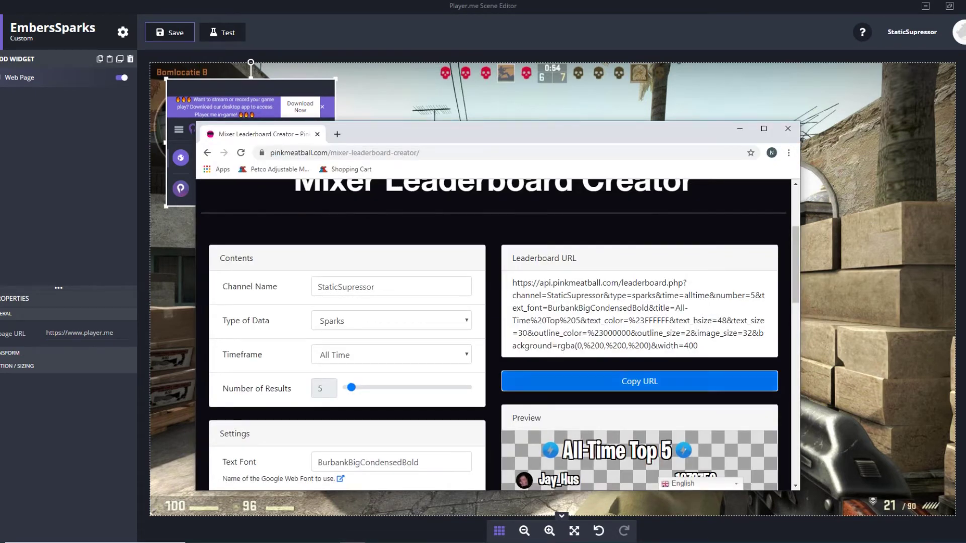
pyautogui.click(639, 381)
pyautogui.hotkey('ctrl', 'c')
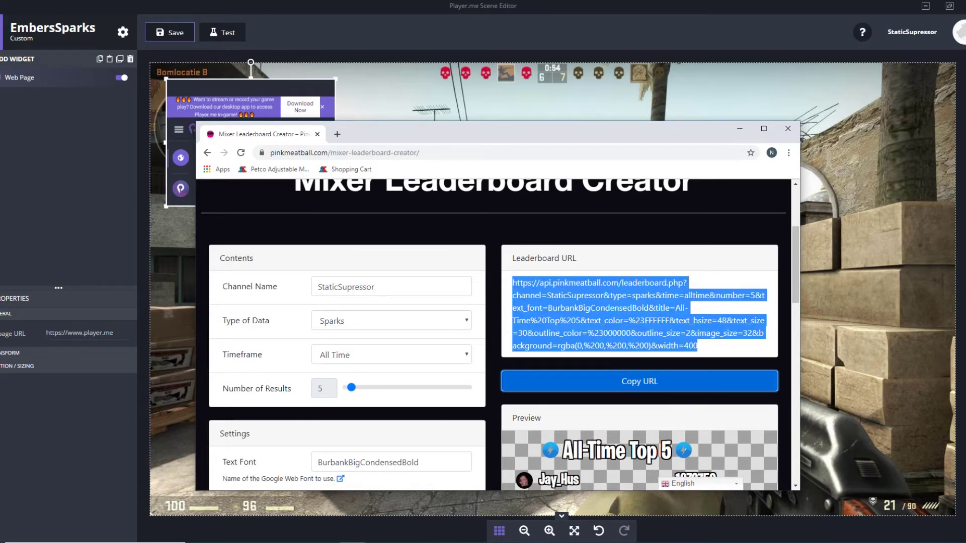
# Step: Replace the Web Page widget's URL with the copied sparks leaderboard URL, removing the stray trailing "Copy URL" text
pyautogui.click(82, 333)
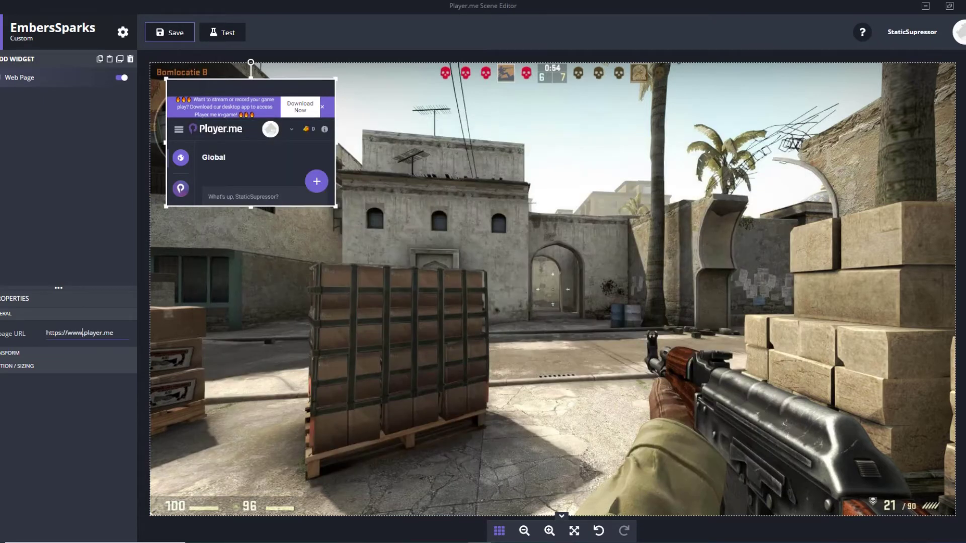
pyautogui.tripleClick(92, 332)
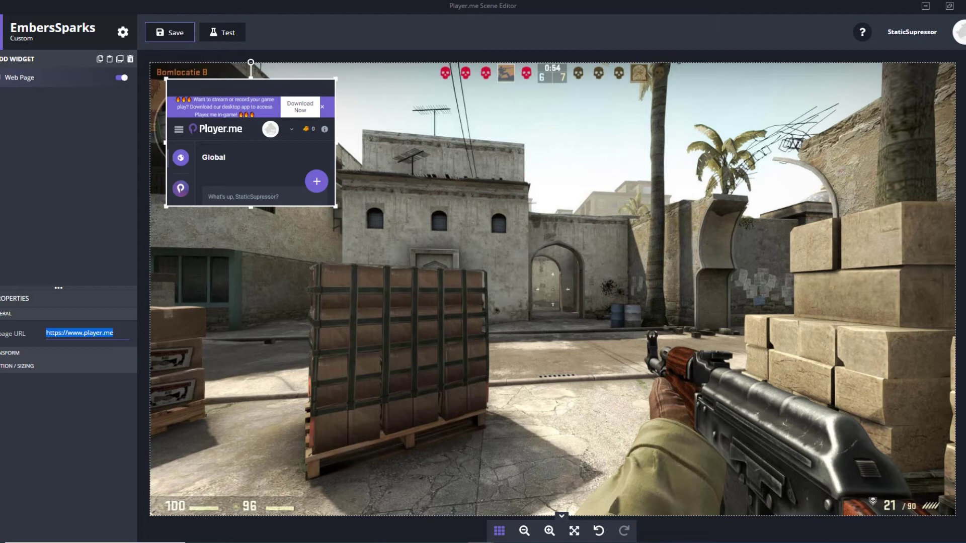
pyautogui.hotkey('ctrl', 'v')
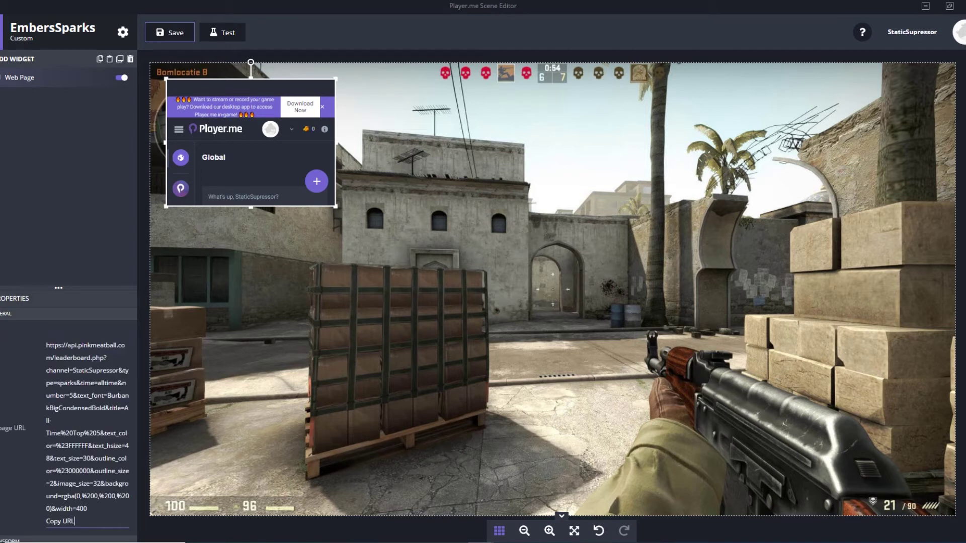
pyautogui.press('BackSpace')
pyautogui.press('BackSpace')
pyautogui.press('BackSpace')
pyautogui.press('BackSpace')
pyautogui.press('BackSpace')
pyautogui.press('BackSpace')
pyautogui.press('BackSpace')
pyautogui.press('BackSpace')
pyautogui.press('BackSpace')
pyautogui.scroll(-1, 69, 427)
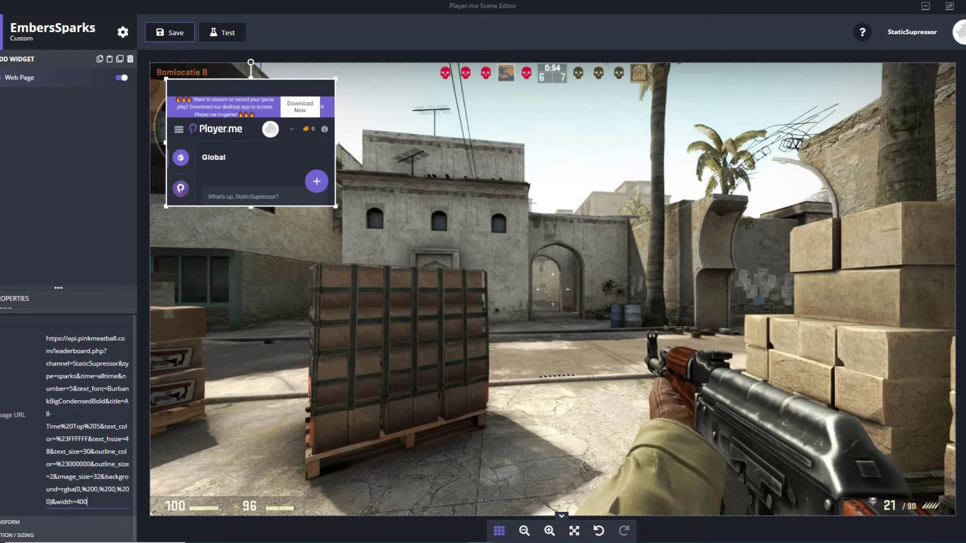
pyautogui.press('Return')
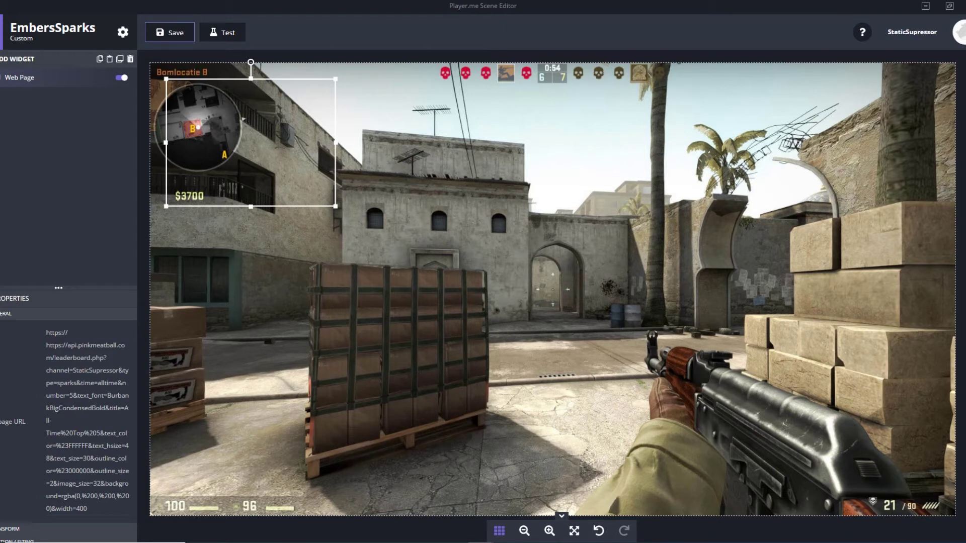
pyautogui.click(66, 346)
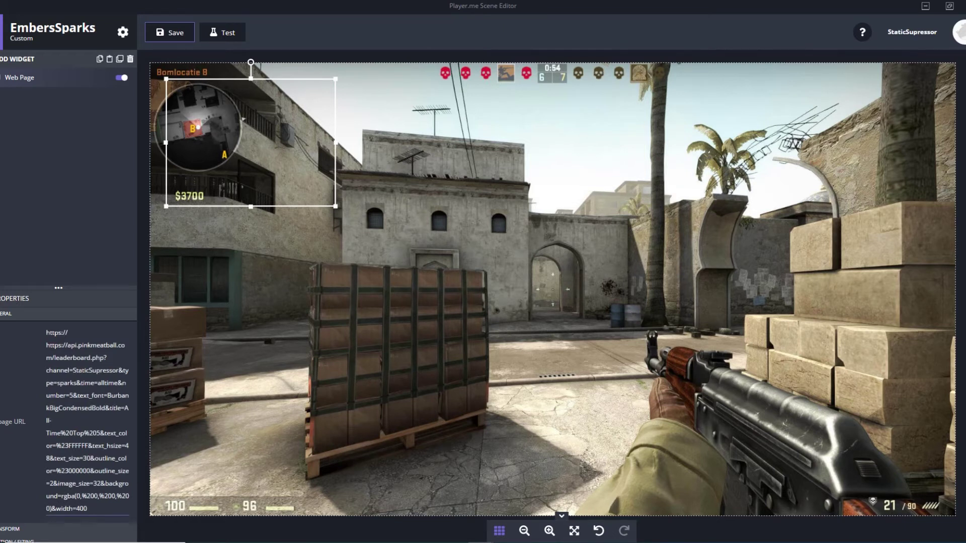
pyautogui.press('BackSpace')
pyautogui.press('BackSpace')
pyautogui.press('BackSpace')
pyautogui.press('BackSpace')
pyautogui.press('BackSpace')
pyautogui.press('BackSpace')
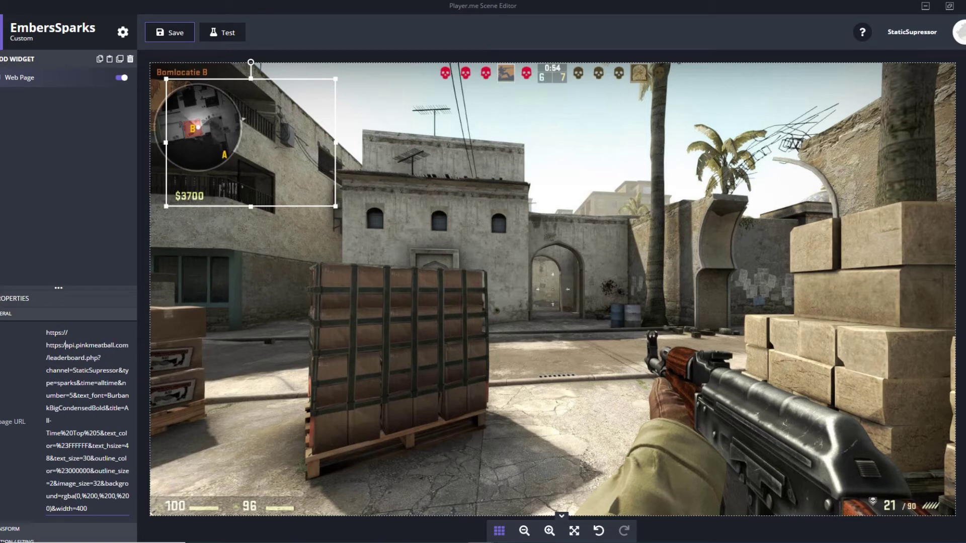
pyautogui.press('BackSpace')
pyautogui.press('BackSpace')
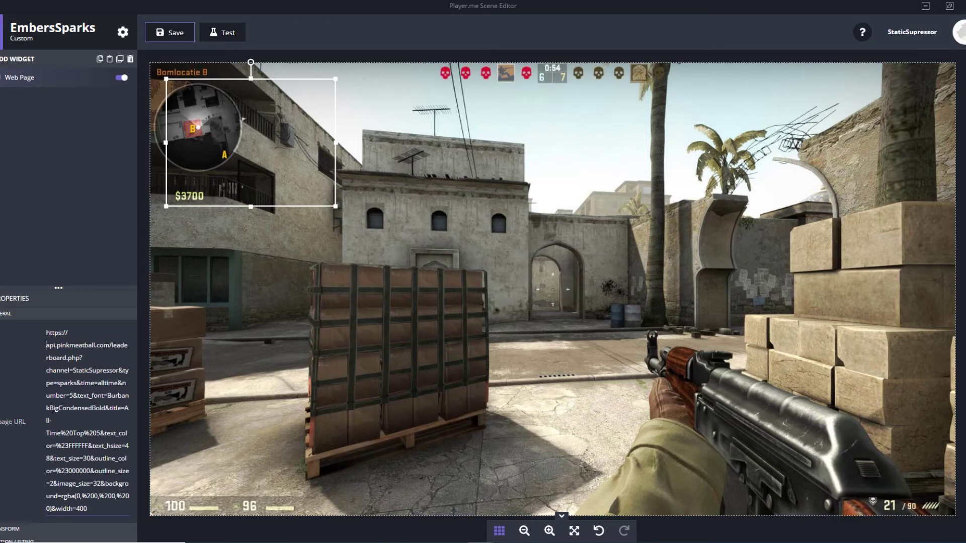
pyautogui.press('BackSpace')
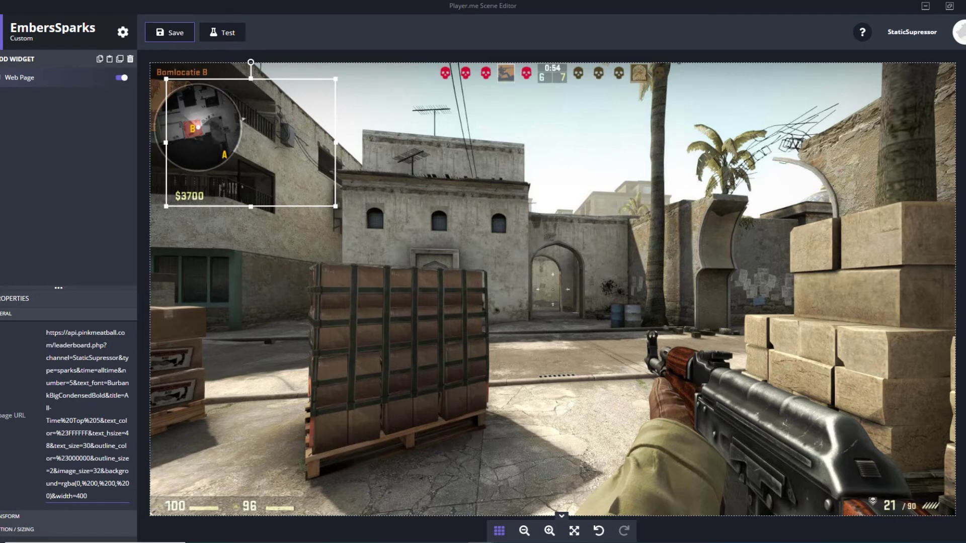
pyautogui.press('Tab')
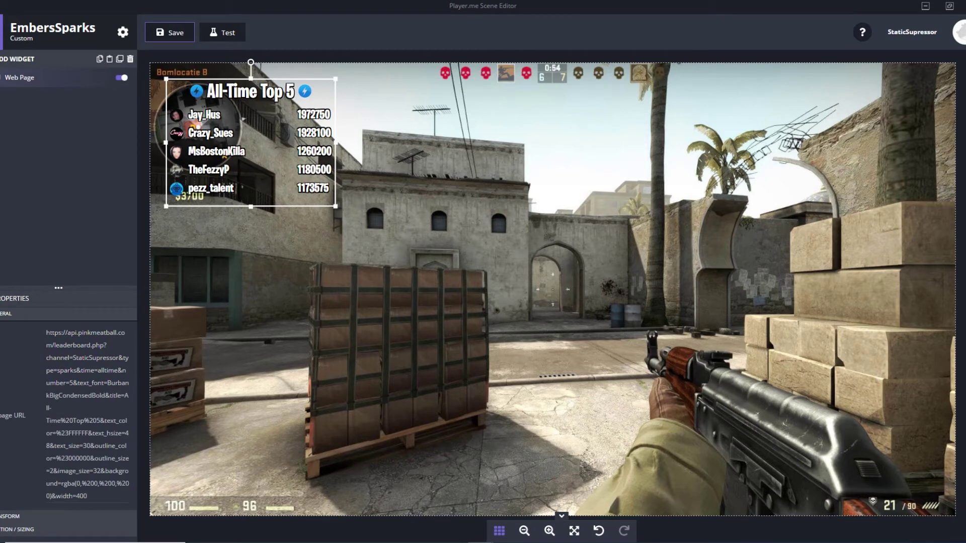
pyautogui.moveTo(250, 142); pyautogui.dragTo(259, 323)
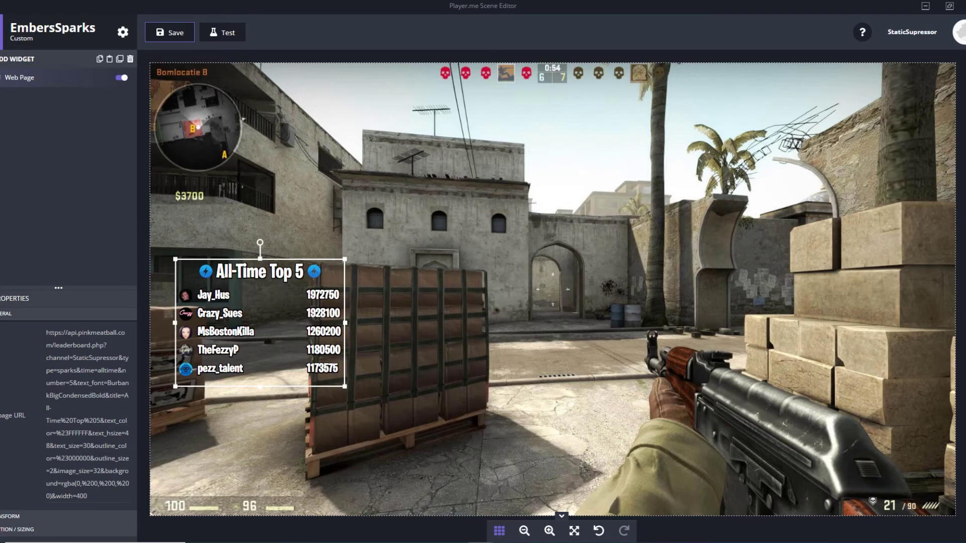
# Step: Switch to the Mixer Leaderboard Creator, change the type of data to Embers, and copy the leaderboard's URL
pyautogui.click(352, 542)
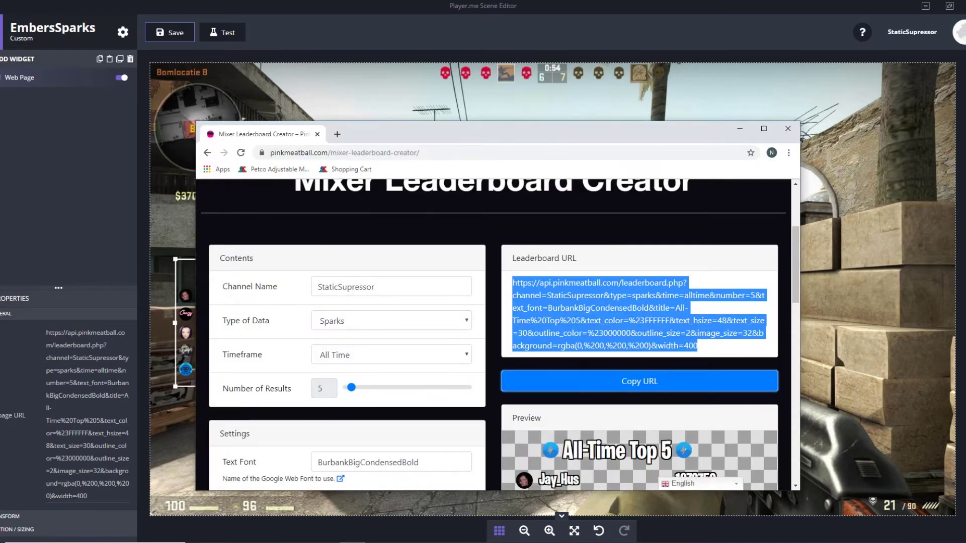
pyautogui.click(391, 320)
pyautogui.click(391, 339)
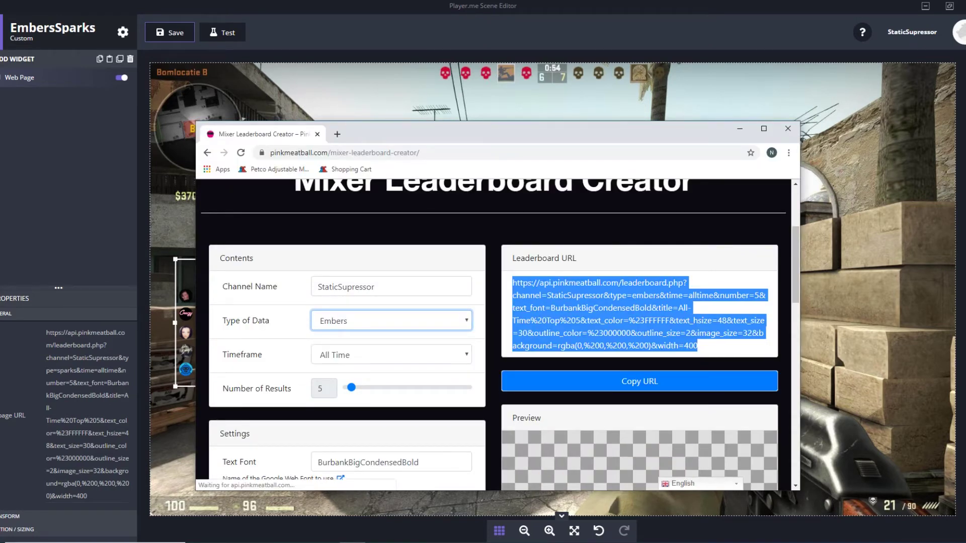
pyautogui.scroll(-3, 493, 332)
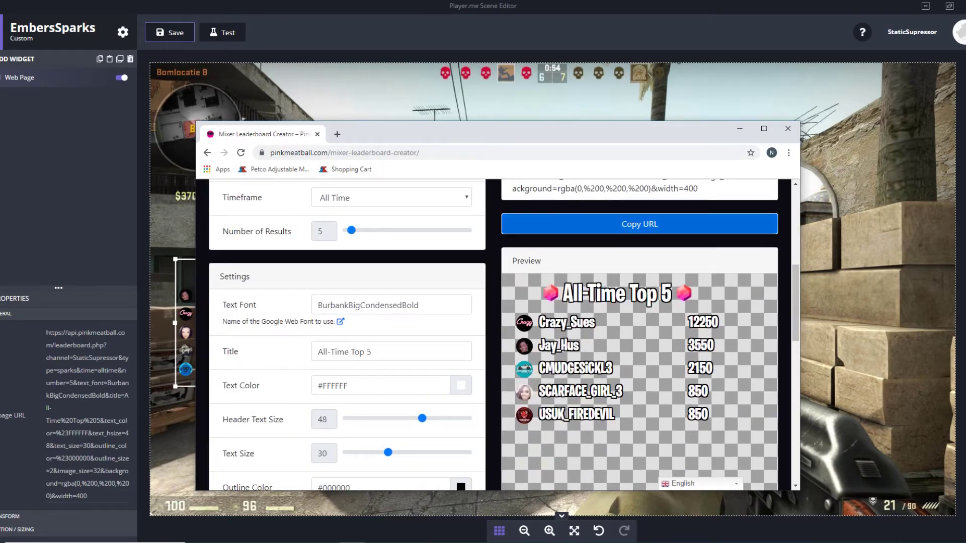
pyautogui.click(640, 223)
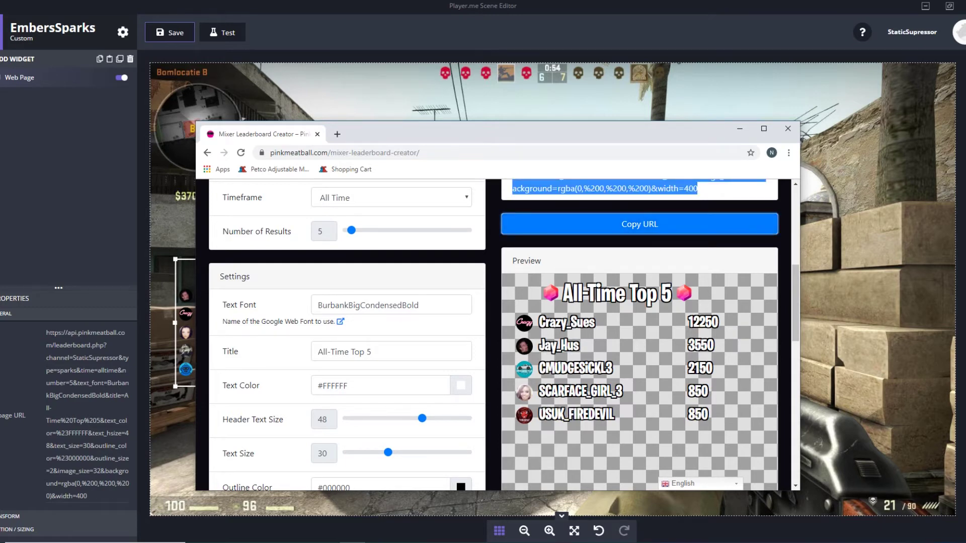
# Step: Return to the Player.me scene editor and add a second Web Page widget to the overlay
pyautogui.hotkey('alt', 'Tab')
pyautogui.press('Escape')
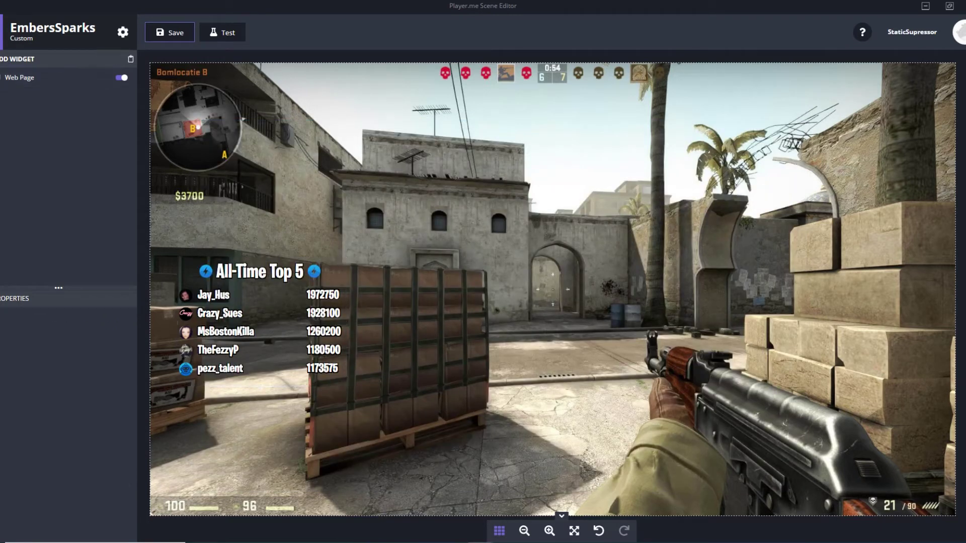
pyautogui.click(17, 59)
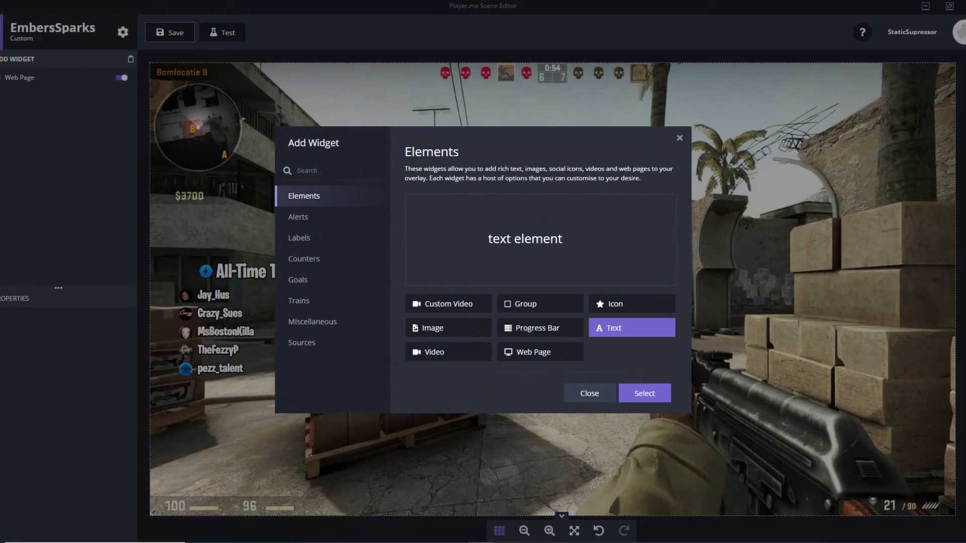
pyautogui.click(538, 352)
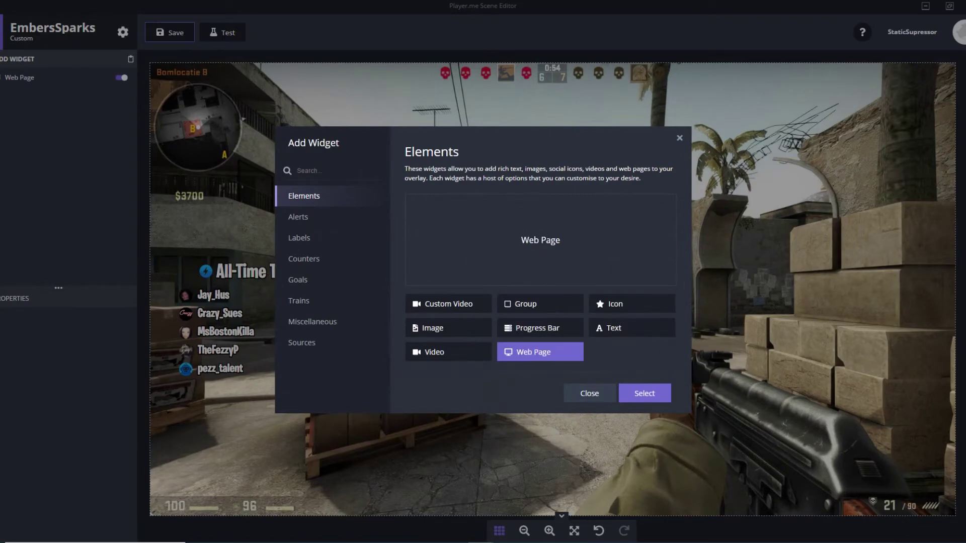
pyautogui.click(644, 393)
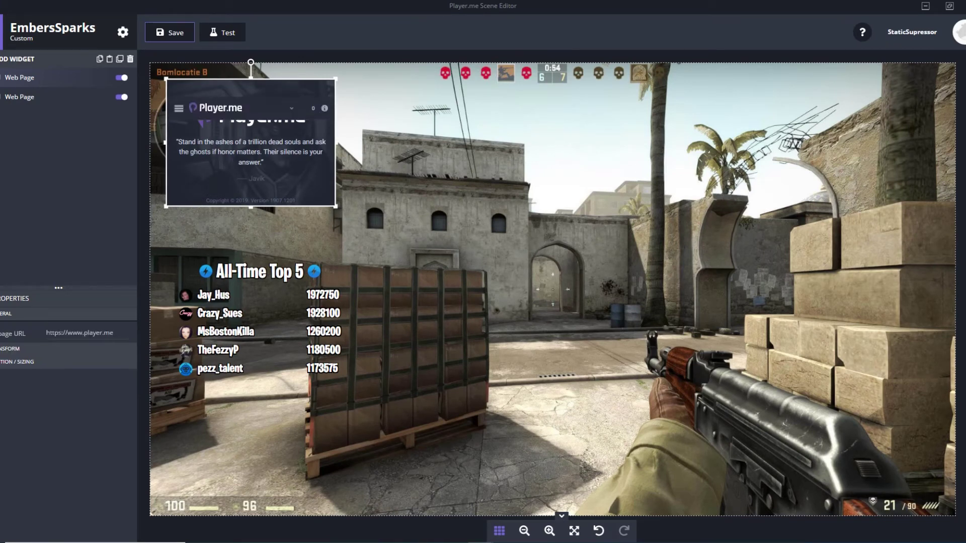
# Step: Replace the new Web Page widget's URL with the copied embers leaderboard URL, without the trailing "Copy URL" text
pyautogui.tripleClick(68, 333)
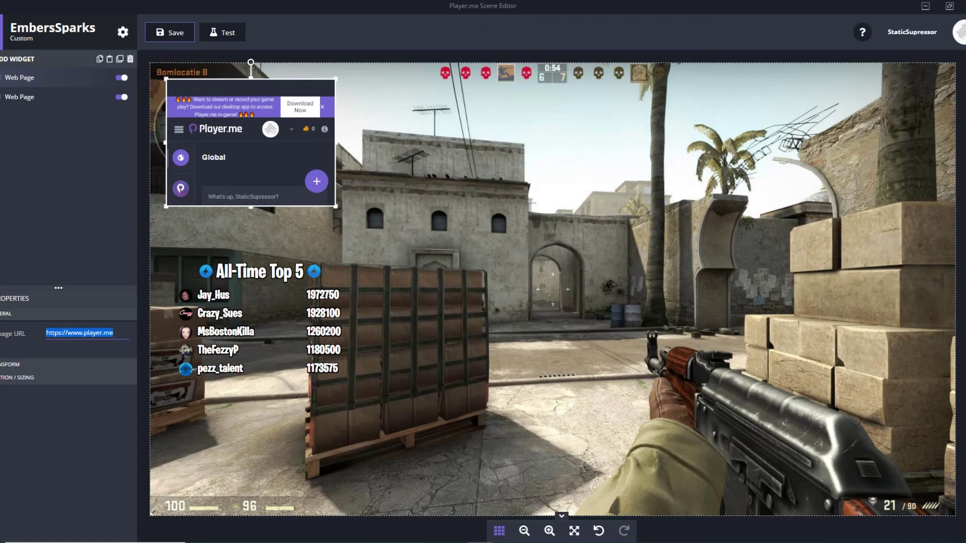
pyautogui.write('https://api.pinkmeatball.com/leaderboard.php?channel=StaticSupressor&type=embers&time=alltime&number=5&text_font=BurbankBigCondensedBold&title=All-Time%20Top%205&text_color=%23FFFFFF&text_hsize=48&text_size=30&outline_color=%23000000&outline_size=2&image_size=32&background=rgba(0,%200,%200,%200)&width=400')
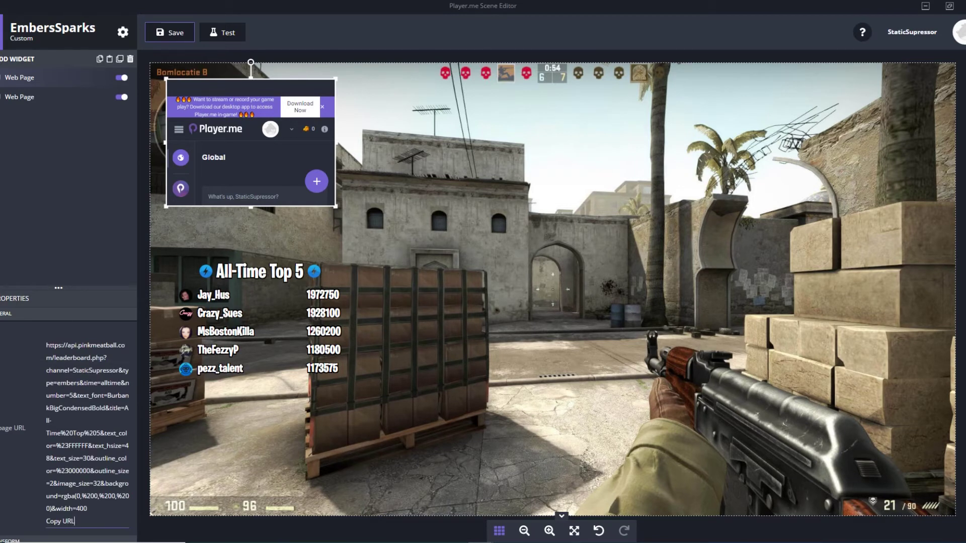
pyautogui.press('BackSpace')
pyautogui.press('BackSpace')
pyautogui.press('BackSpace')
pyautogui.press('BackSpace')
pyautogui.press('BackSpace')
pyautogui.press('BackSpace')
pyautogui.press('BackSpace')
pyautogui.press('BackSpace')
pyautogui.press('BackSpace')
pyautogui.press('Return')
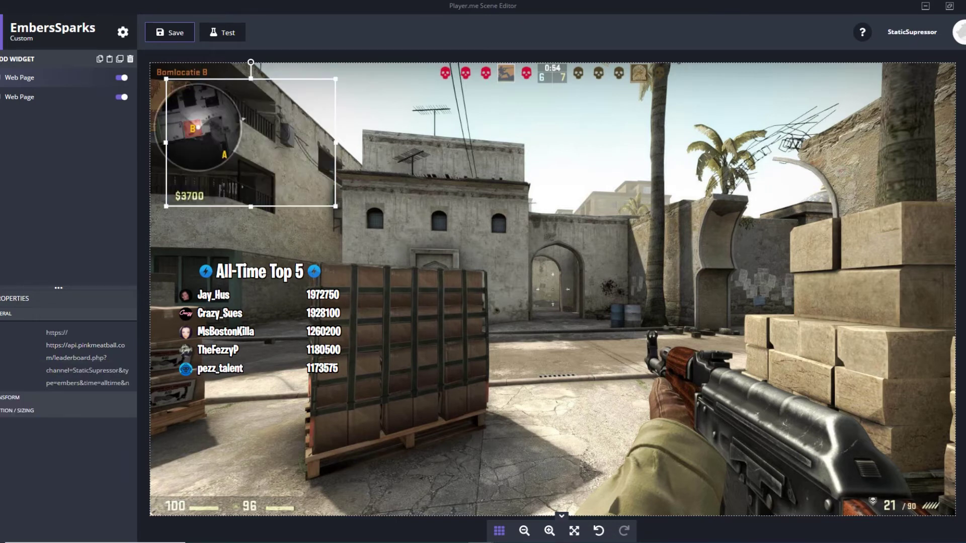
pyautogui.click(65, 346)
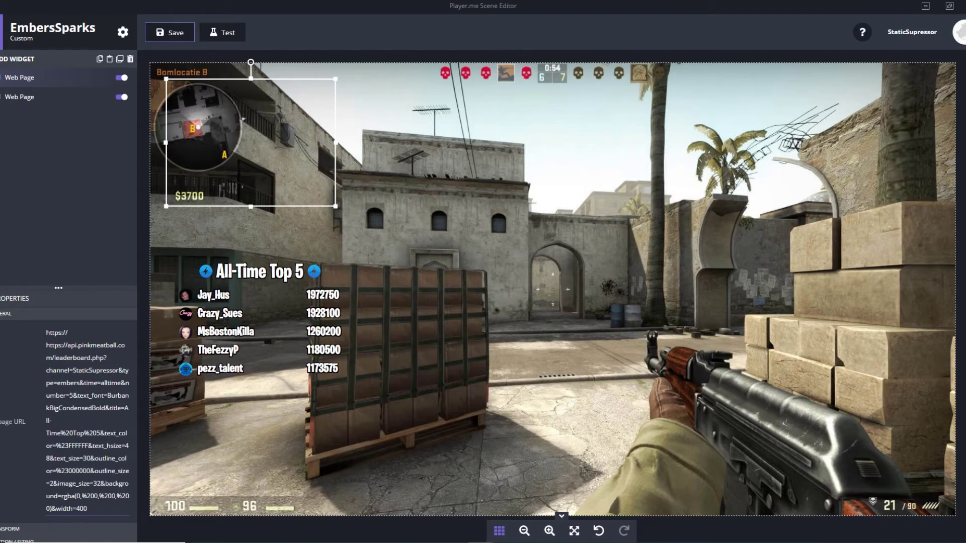
pyautogui.press('BackSpace')
pyautogui.press('BackSpace')
pyautogui.press('BackSpace')
pyautogui.press('BackSpace')
pyautogui.press('BackSpace')
pyautogui.press('BackSpace')
pyautogui.press('BackSpace')
pyautogui.press('BackSpace')
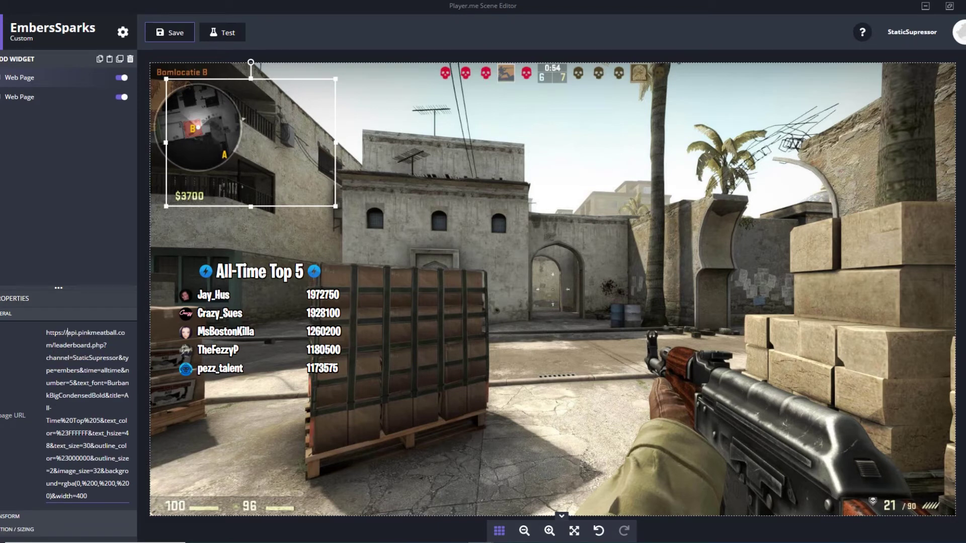
pyautogui.press('Return')
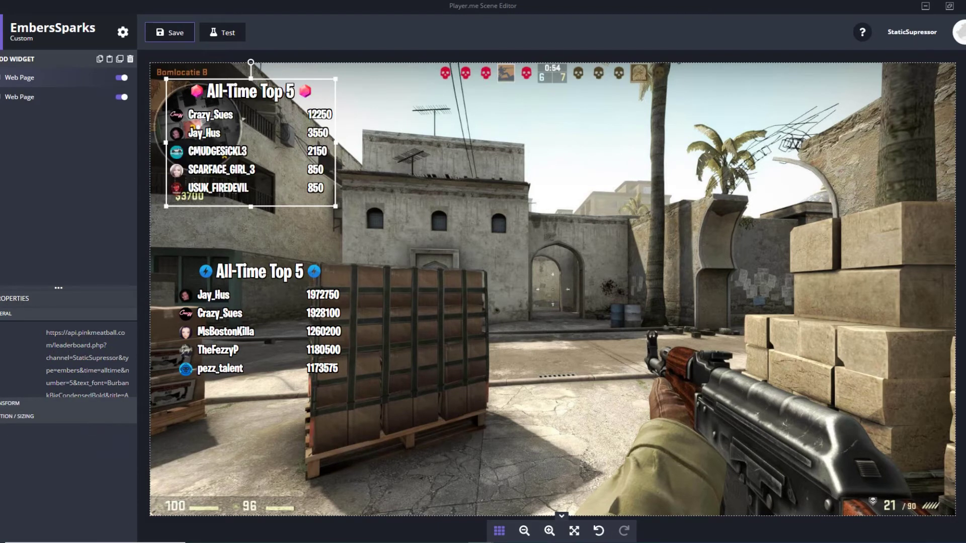
# Step: Move the embers leaderboard widget beside the sparks leaderboard over the crates, aligned at the same height, and deselect it
pyautogui.click(85, 407)
pyautogui.moveTo(251, 143); pyautogui.dragTo(456, 323)
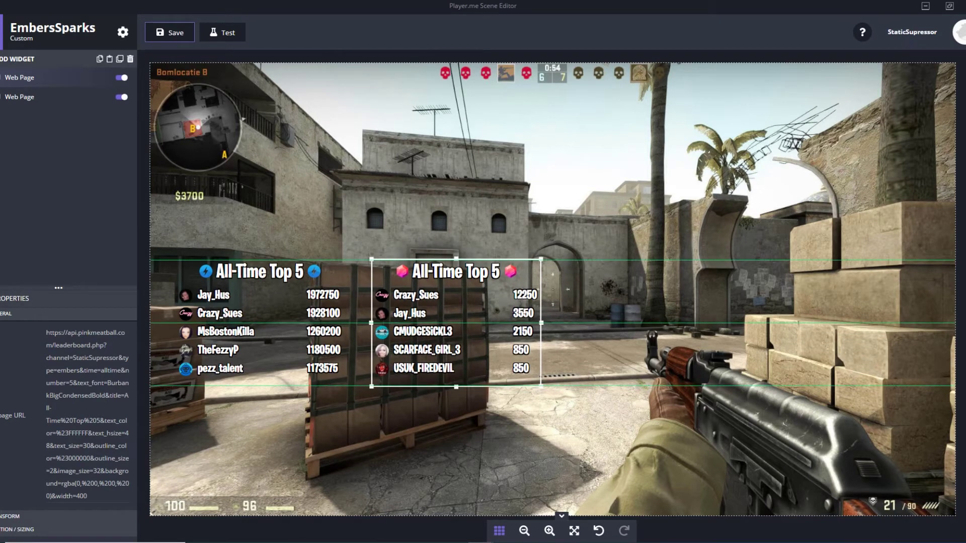
pyautogui.moveTo(456, 323); pyautogui.dragTo(460, 323)
pyautogui.press('Escape')
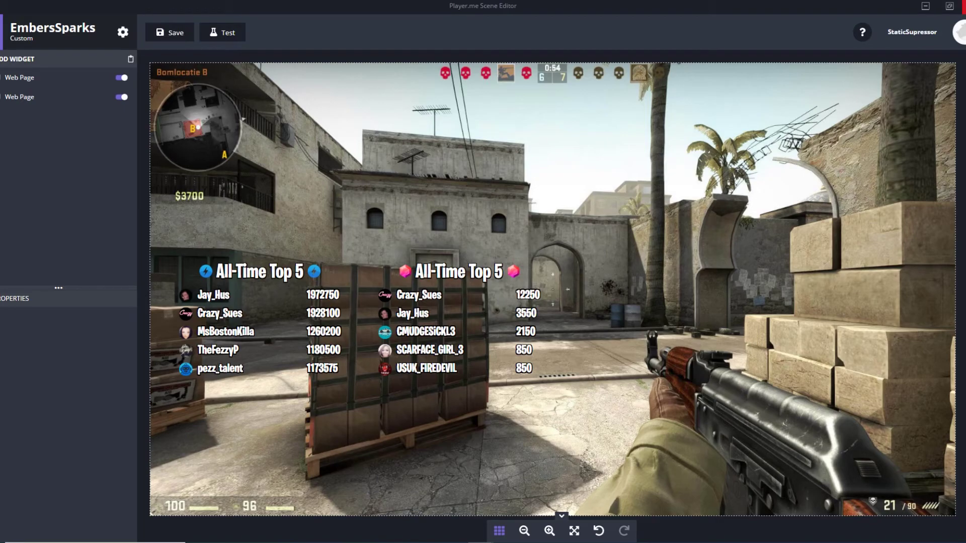
# Step: Close the scene editor and select Scene 2 with the two leaderboards in Player.me's Default Set
pyautogui.click(963, 6)
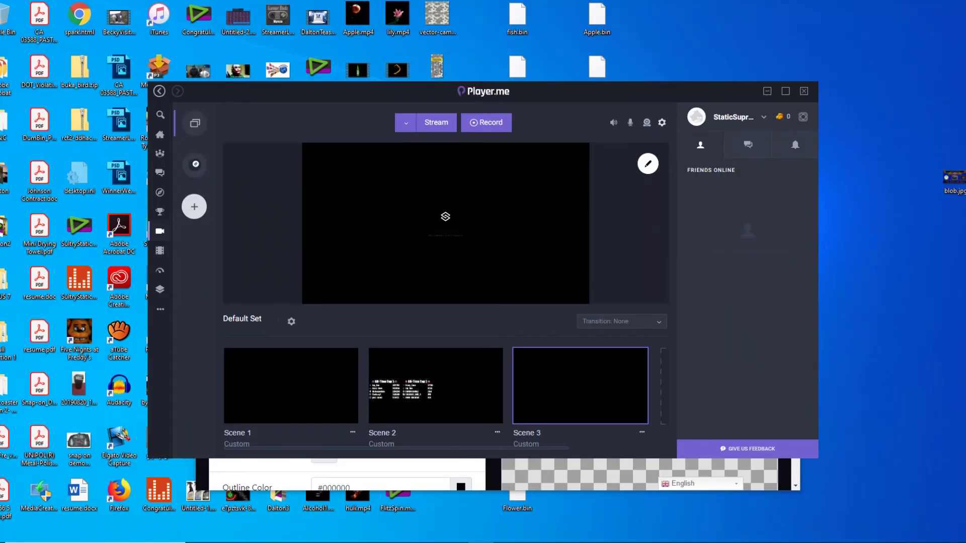
pyautogui.hscroll(3, 445, 395)
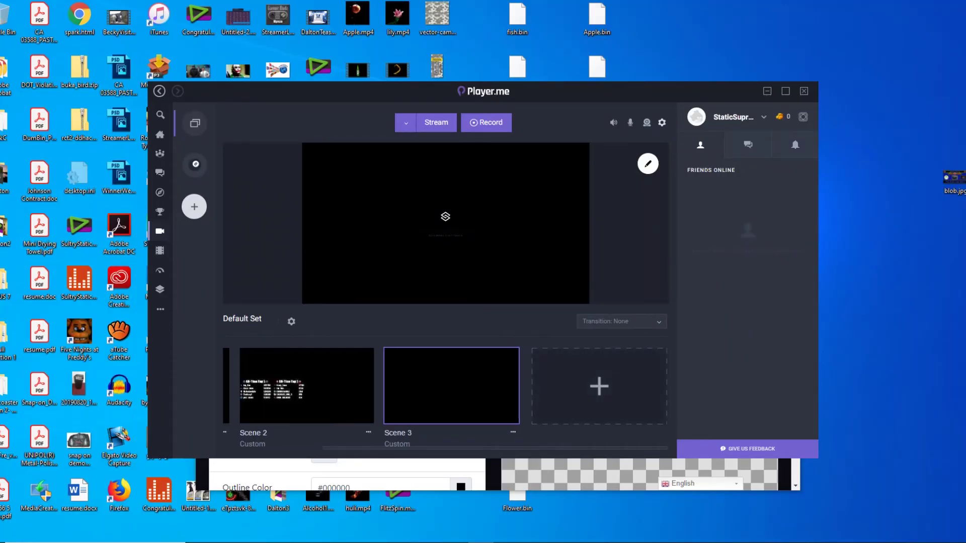
pyautogui.hscroll(-3, 445, 395)
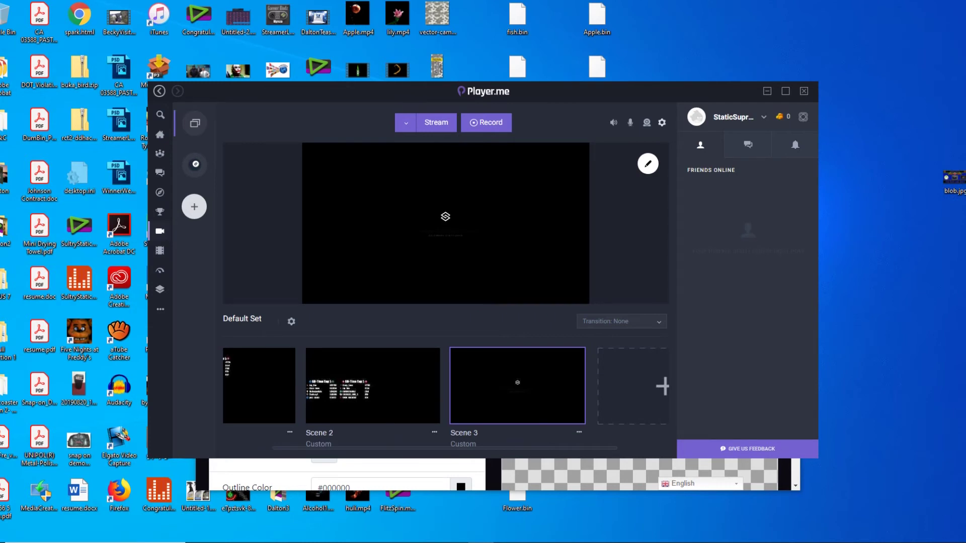
pyautogui.click(373, 385)
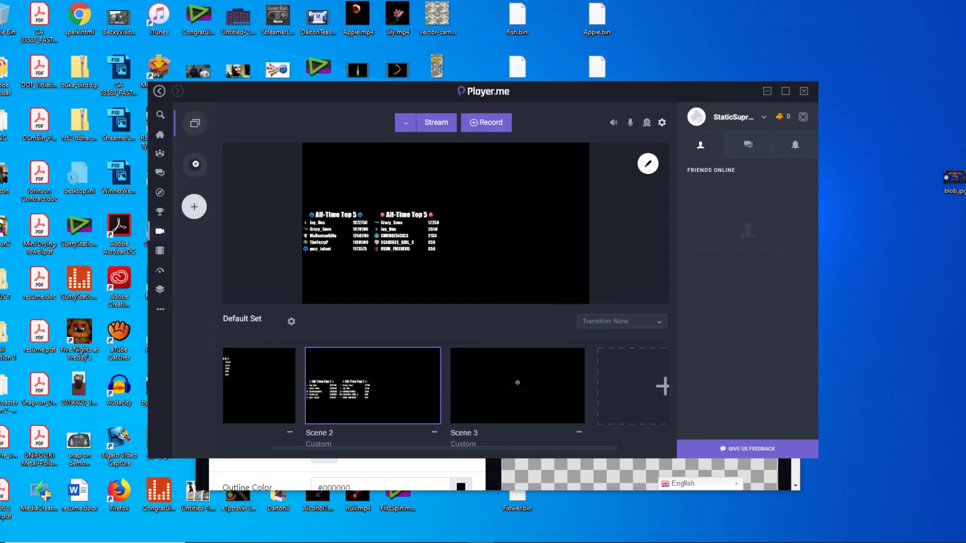
pyautogui.moveTo(352, 91); pyautogui.dragTo(501, 79)
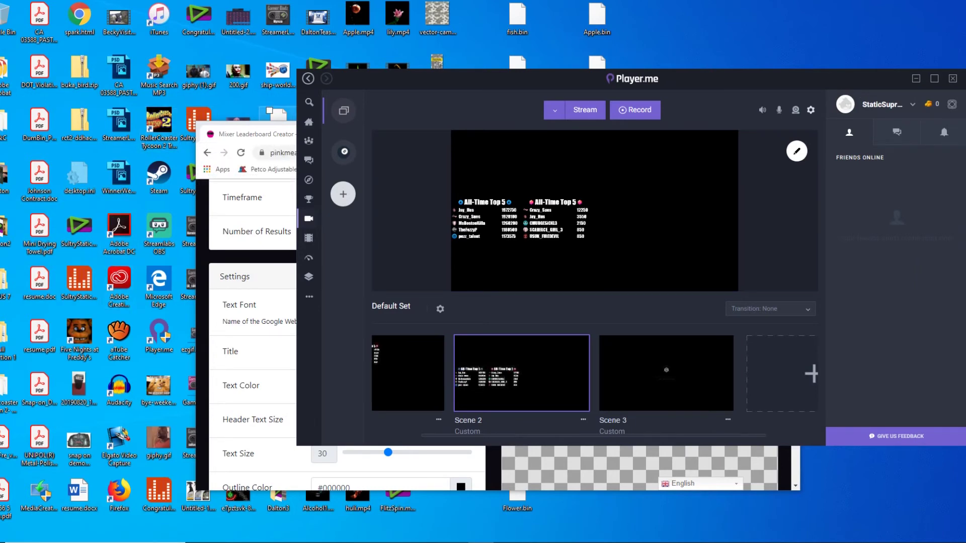
# Step: Switch to the browser, search for "lightstream mixer studio", and open Lightstream Studio for Mixer from the Lightstream site
pyautogui.click(262, 132)
pyautogui.click(739, 128)
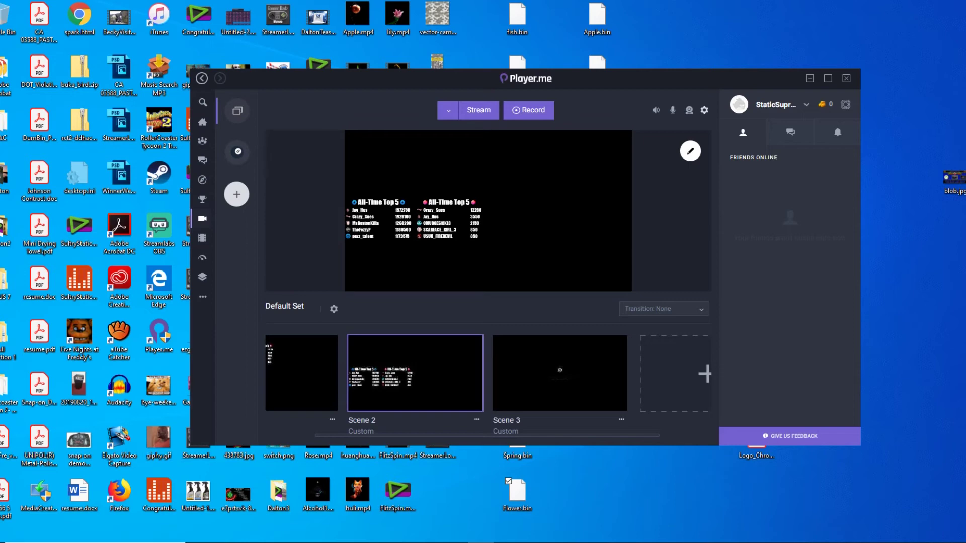
pyautogui.hotkey('alt', 'Tab')
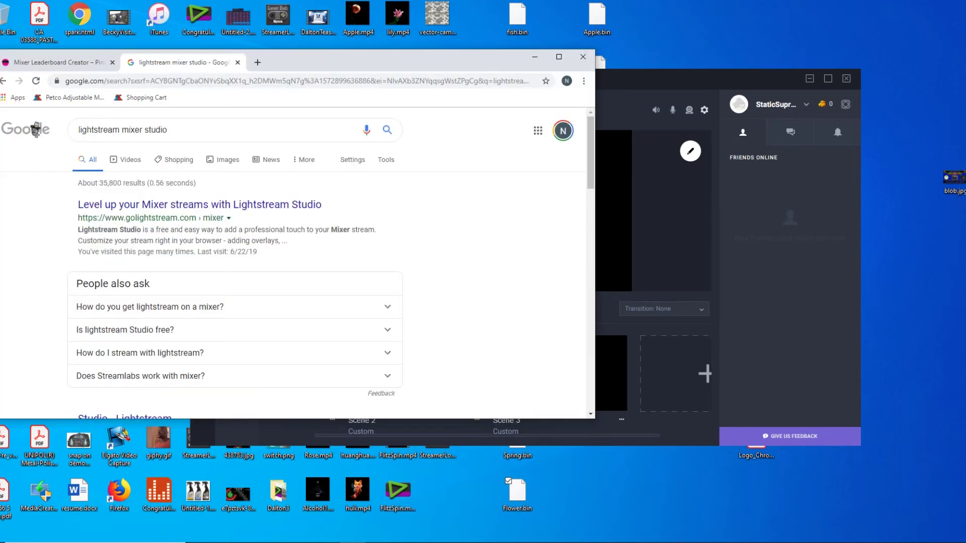
pyautogui.scroll(-3, 35, 129)
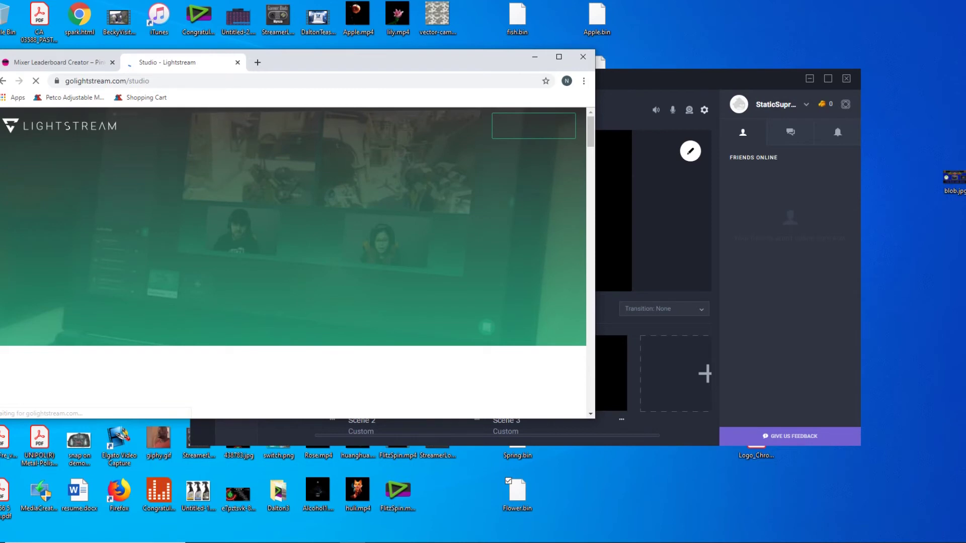
pyautogui.moveTo(533, 125)
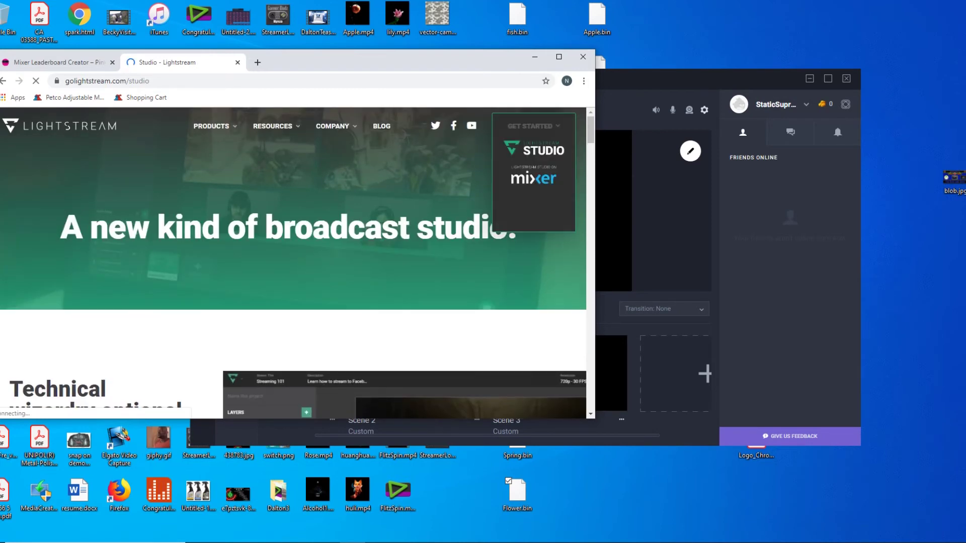
pyautogui.click(533, 182)
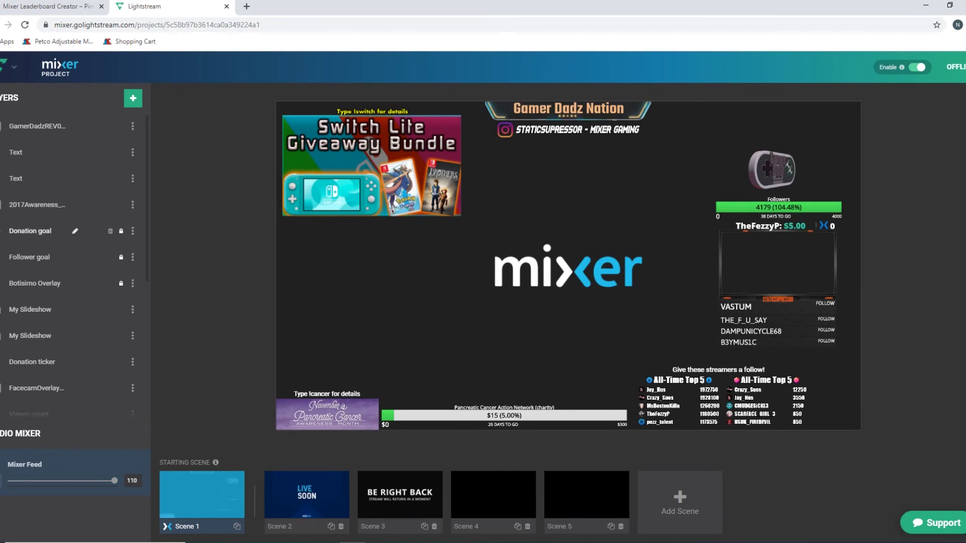
# Step: Unlock the existing Player.me Overlay layer in the Lightstream project and delete it
pyautogui.scroll(-4, 70, 281)
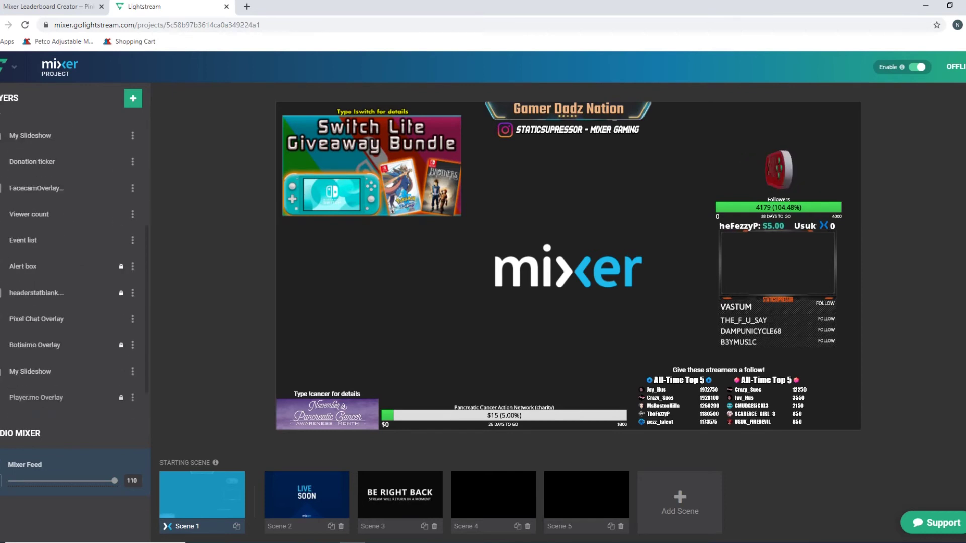
pyautogui.scroll(-1, 70, 276)
pyautogui.click(120, 355)
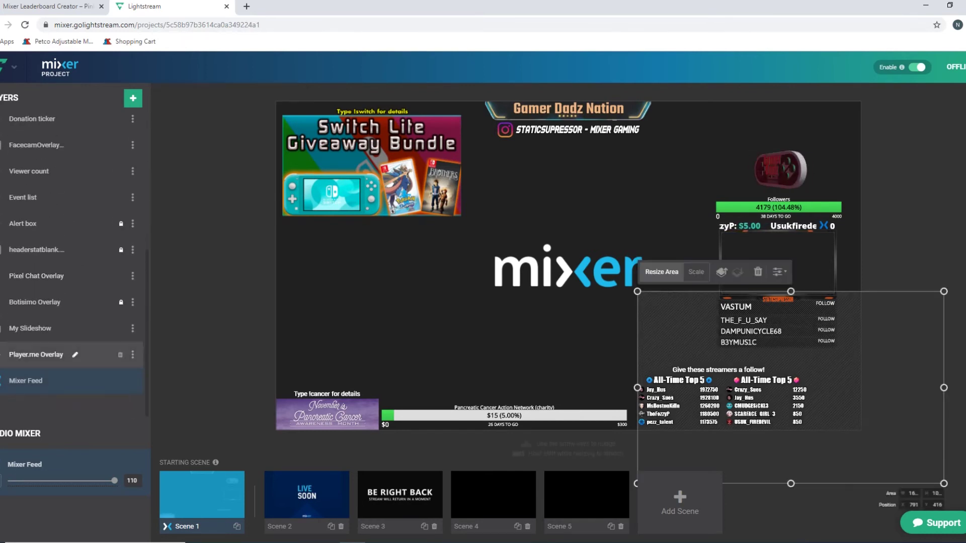
pyautogui.click(50, 355)
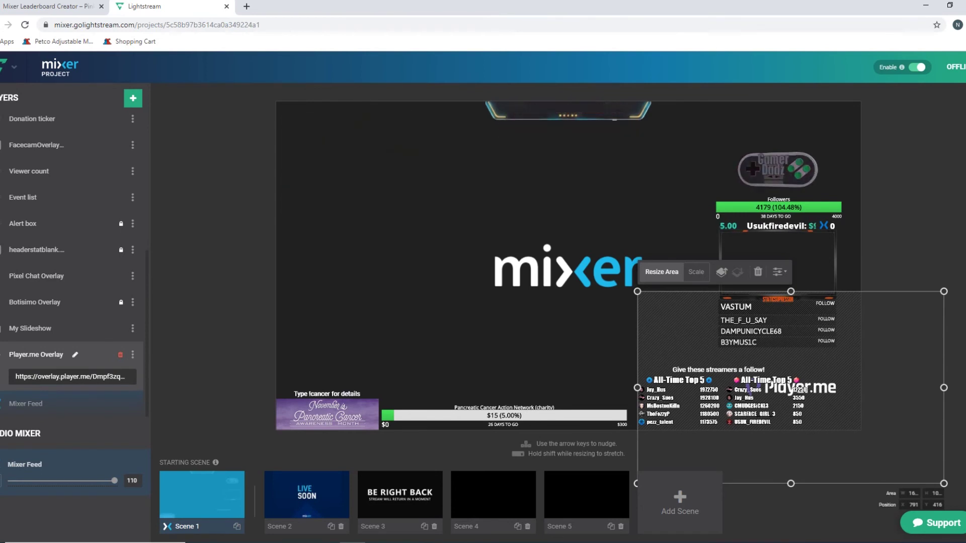
pyautogui.click(120, 355)
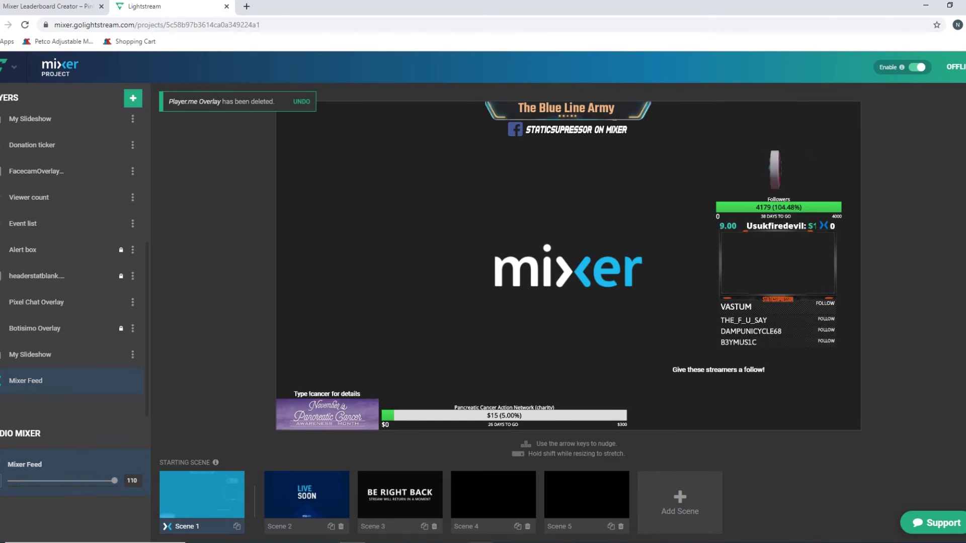
# Step: Switch to Player.me, copy Scene 2's URL, and return to the Lightstream project
pyautogui.hotkey('alt', 'Tab')
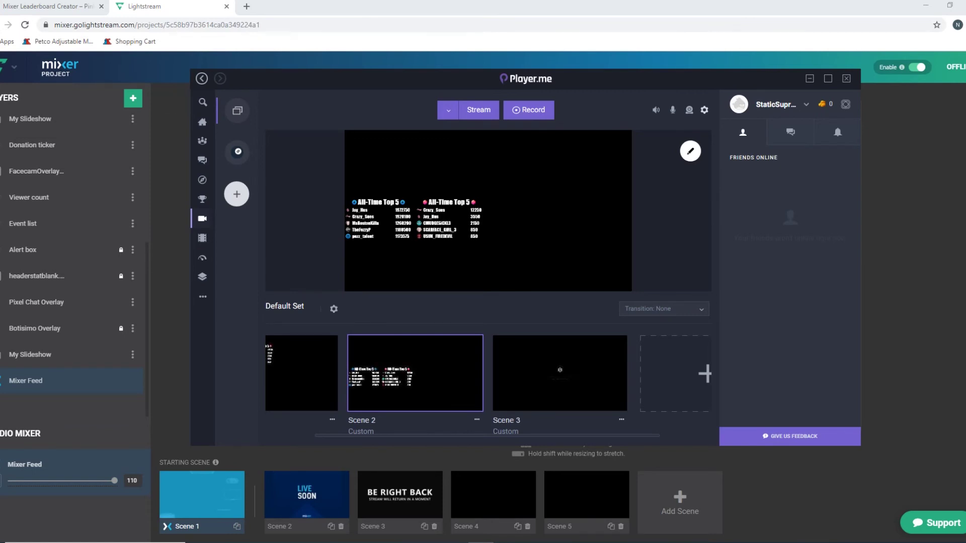
pyautogui.rightClick(420, 375)
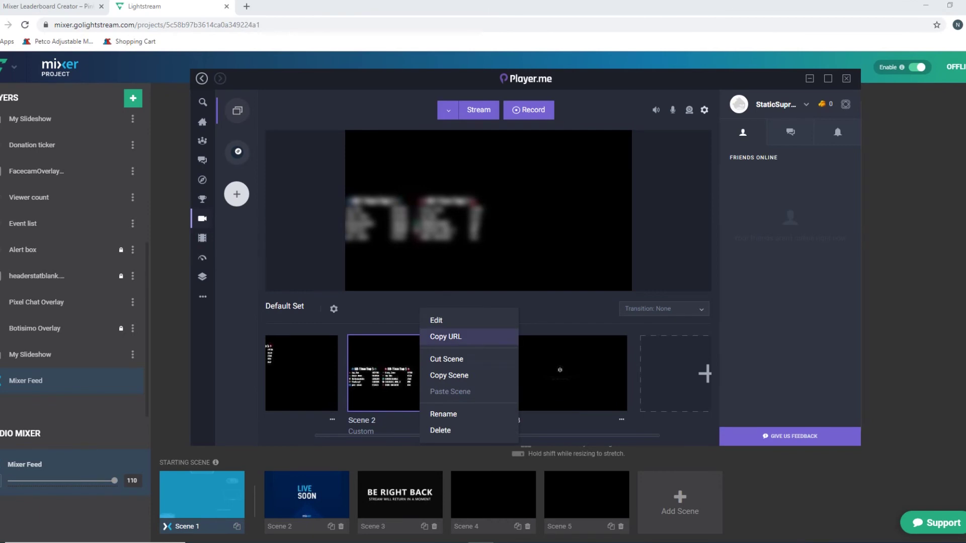
pyautogui.click(445, 337)
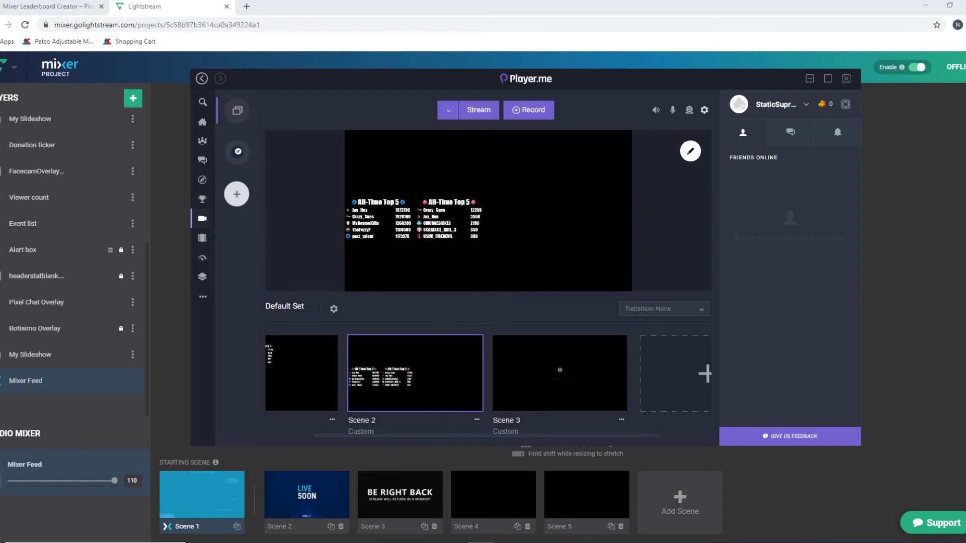
pyautogui.hotkey('alt', 'Tab')
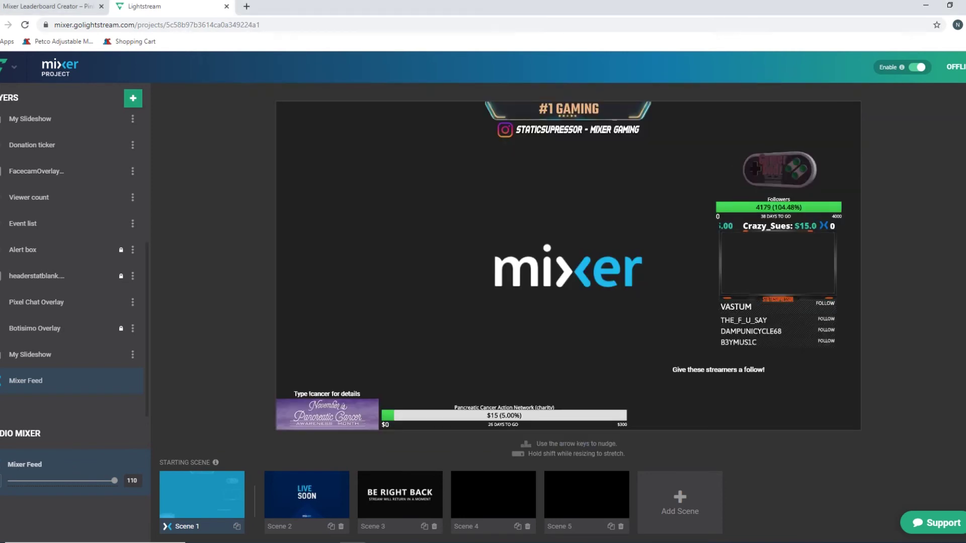
# Step: Add a Player.me third-party integration layer and load the copied scene URL into it
pyautogui.click(133, 98)
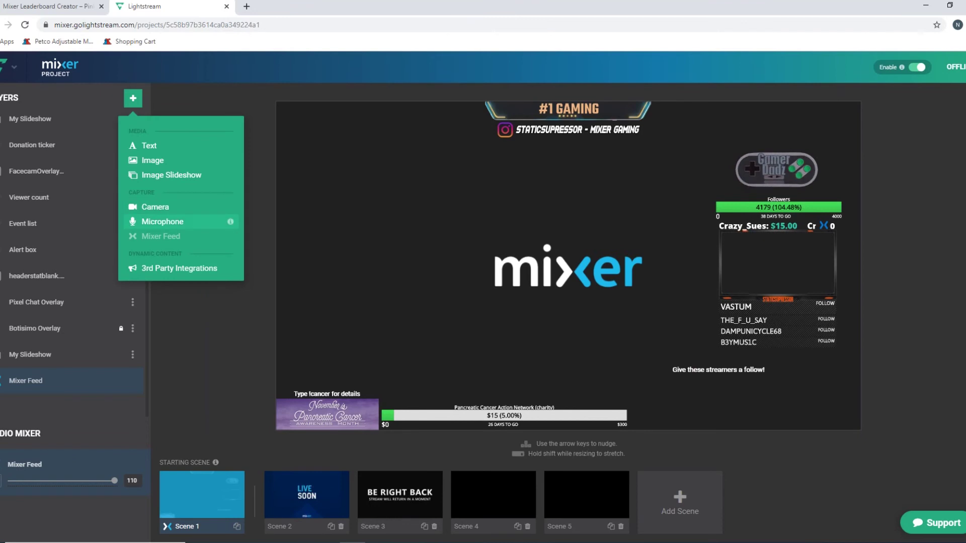
pyautogui.click(231, 268)
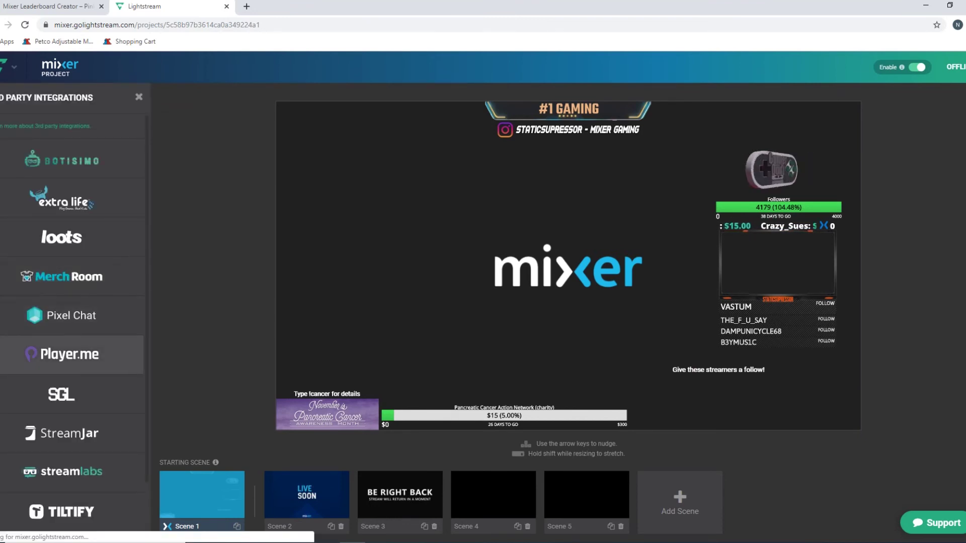
pyautogui.click(70, 354)
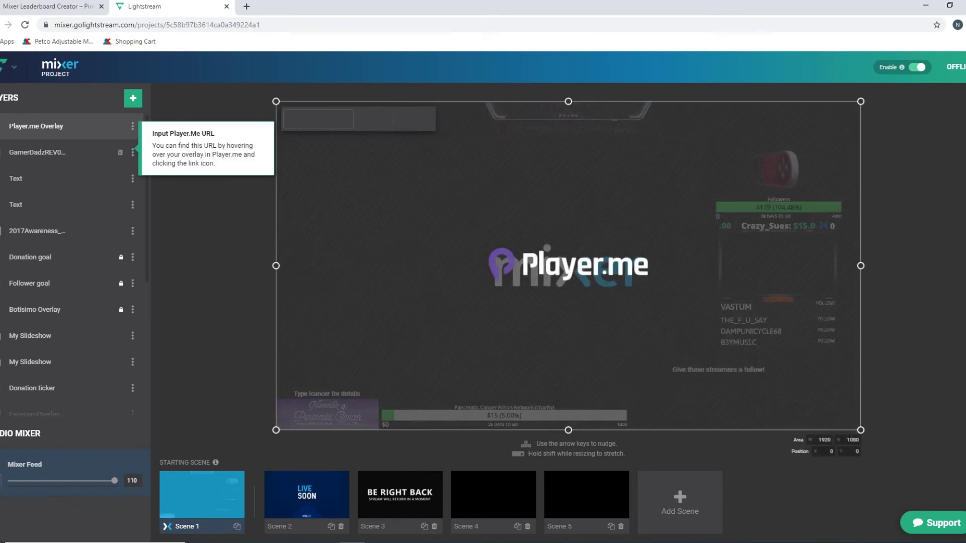
pyautogui.rightClick(54, 148)
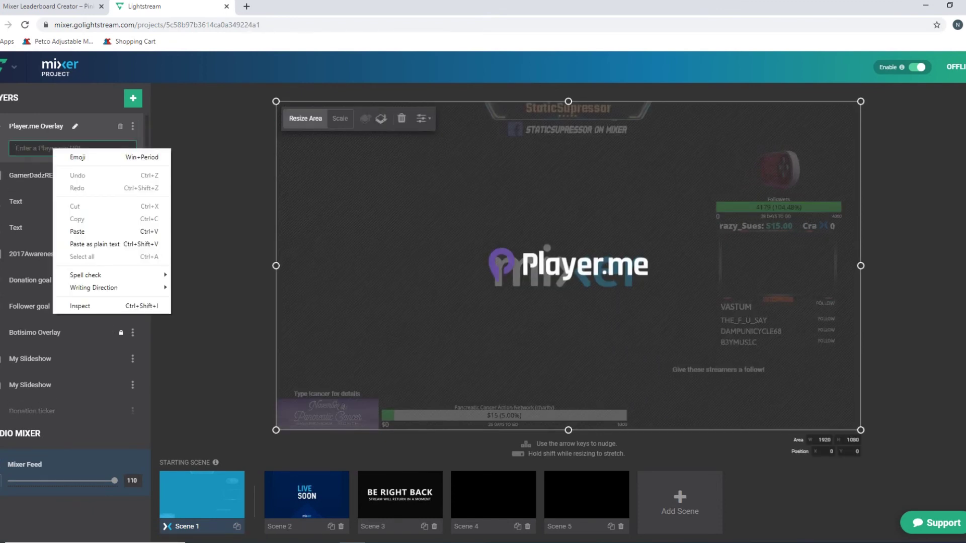
pyautogui.click(77, 232)
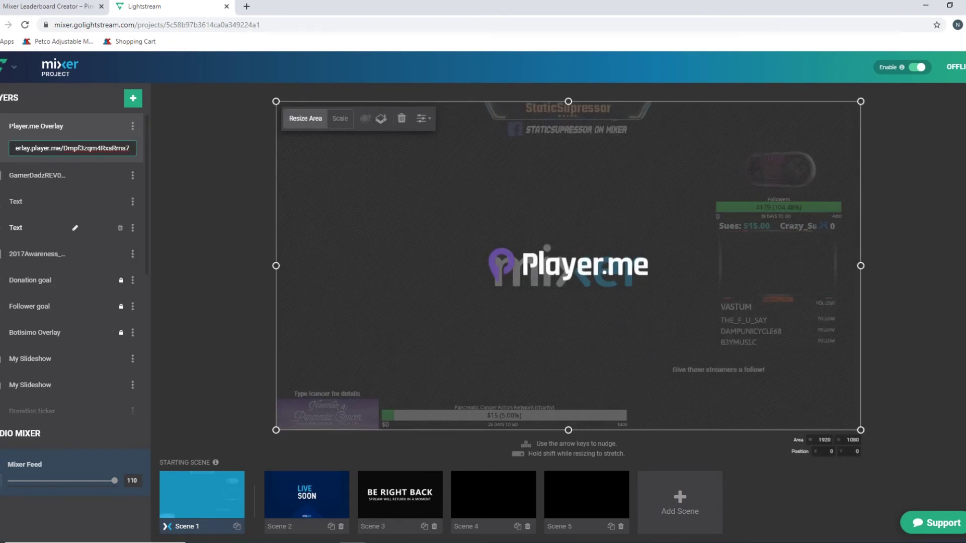
pyautogui.press('Return')
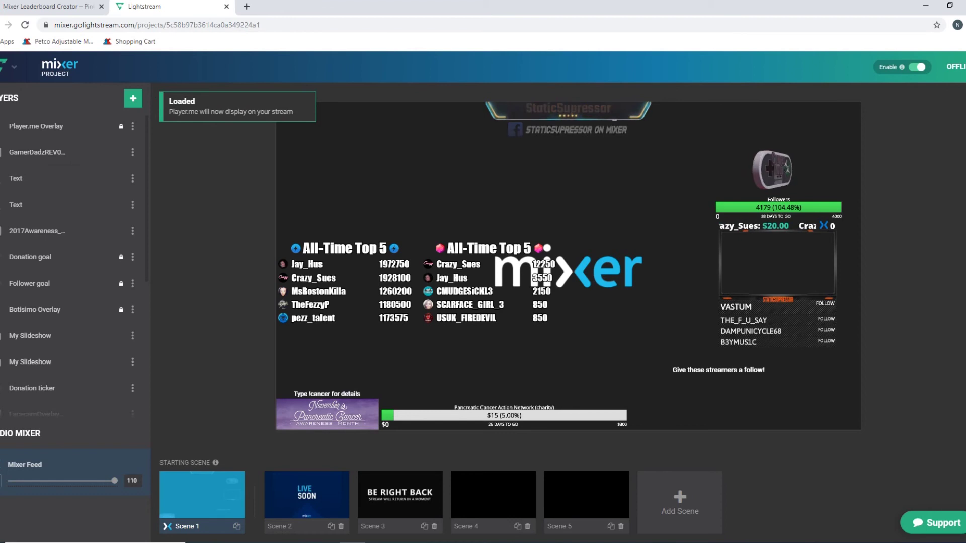
# Step: Unlock the new Player.me Overlay layer, shrink it from its upper-left corner, and scale it to about 499 by 314
pyautogui.click(120, 126)
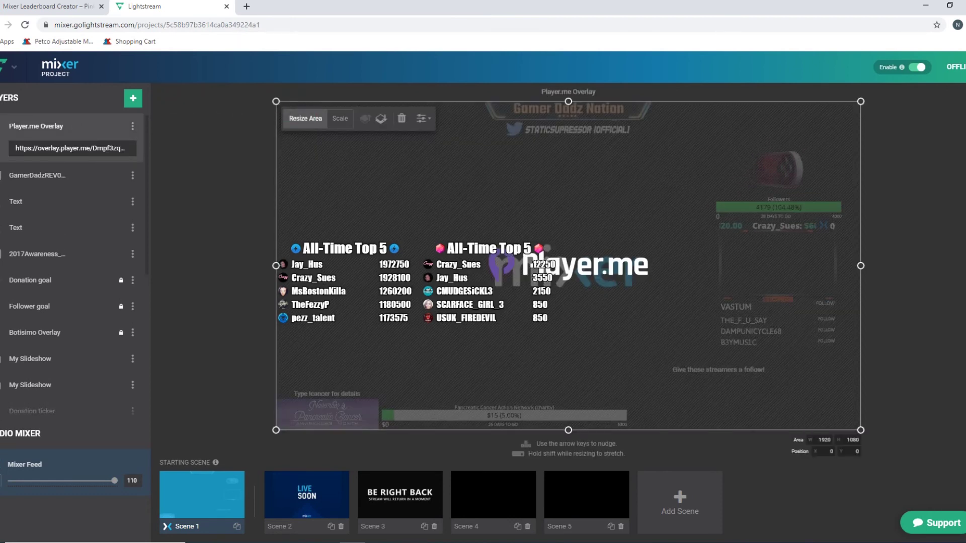
pyautogui.moveTo(276, 101); pyautogui.dragTo(477, 190)
pyautogui.click(536, 170)
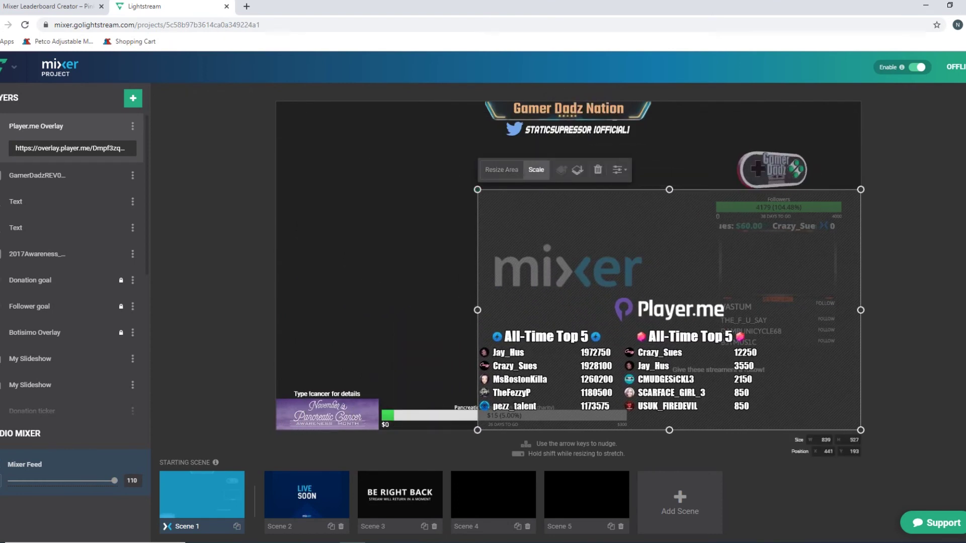
pyautogui.moveTo(861, 189); pyautogui.dragTo(706, 287)
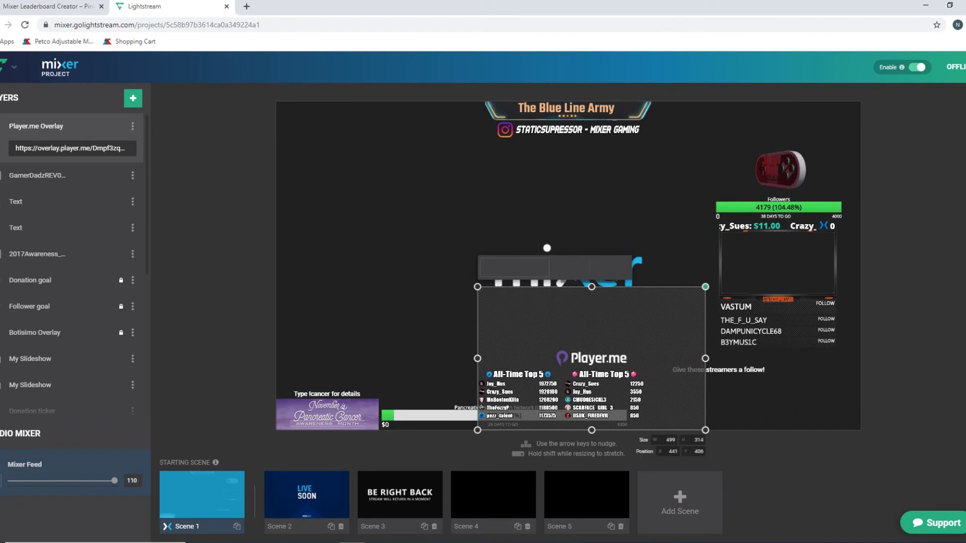
# Step: Move the scaled overlay into the canvas's lower-right corner so the leaderboards sit below "Give these streamers a follow!"
pyautogui.moveTo(592, 359); pyautogui.dragTo(649, 365)
pyautogui.moveTo(651, 330); pyautogui.dragTo(749, 332)
pyautogui.click(725, 275)
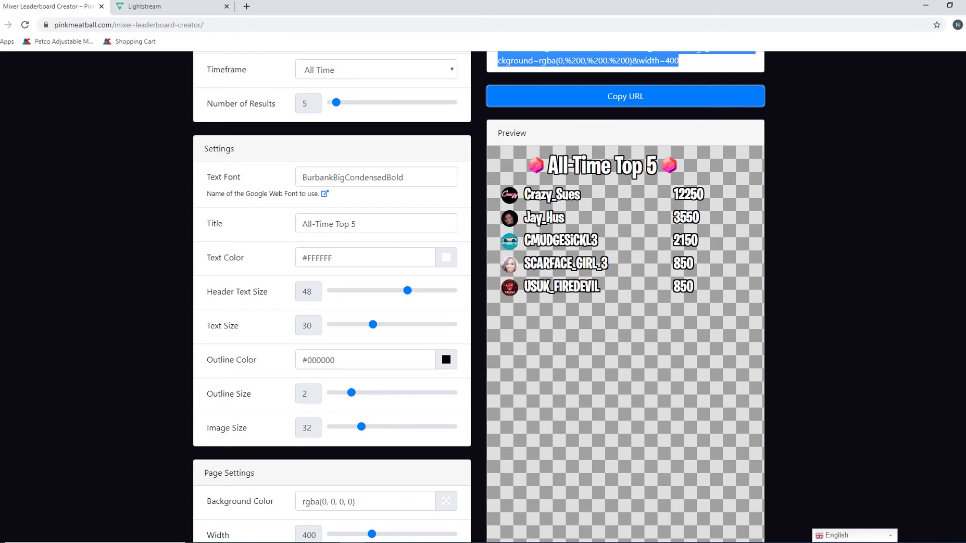
# Step: Review the embers leaderboard's contents, URL and text settings in the Mixer Leaderboard Creator
pyautogui.scroll(5, 483, 296)
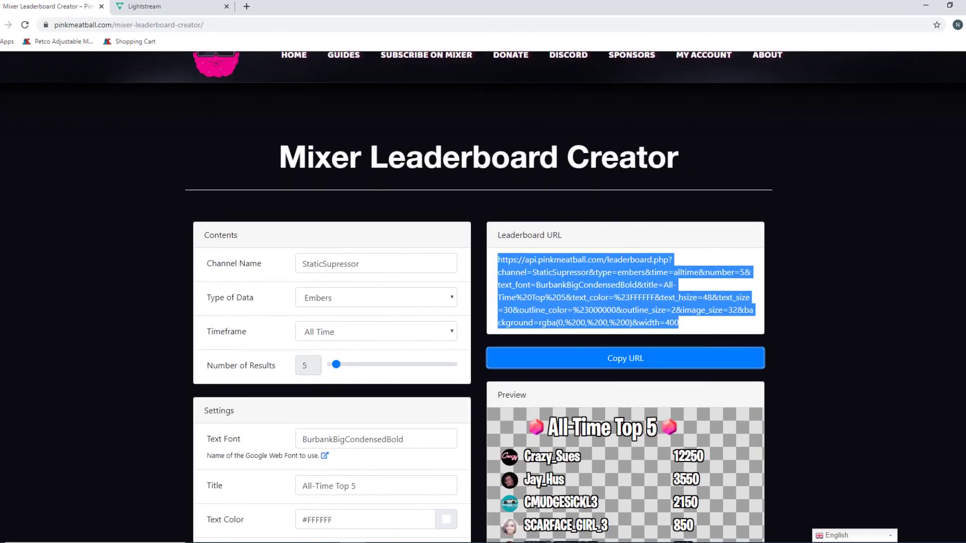
pyautogui.scroll(-3, 483, 297)
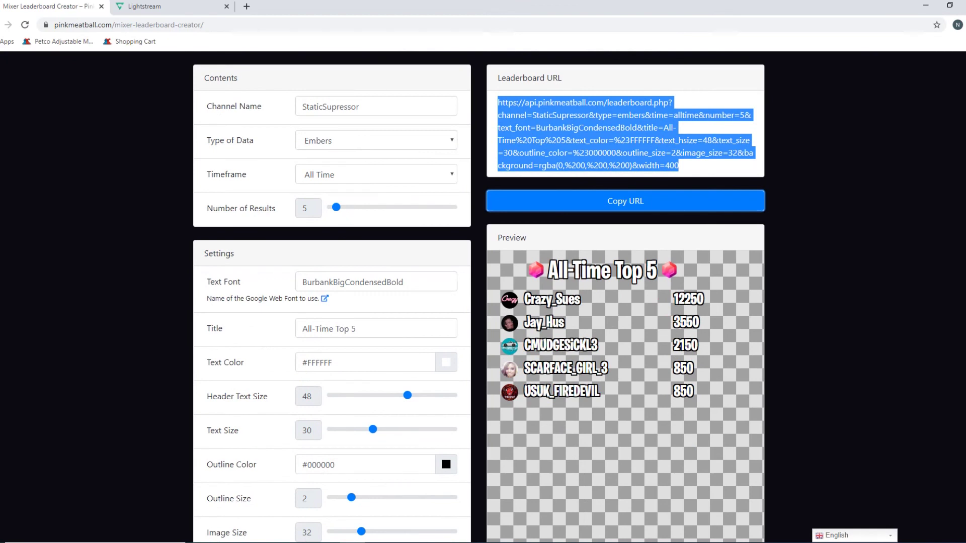
# Step: Check the combined leaderboards in Player.me's Scene 2, and return to the Lightstream Mixer project in the browser
pyautogui.hotkey('alt', 'Tab')
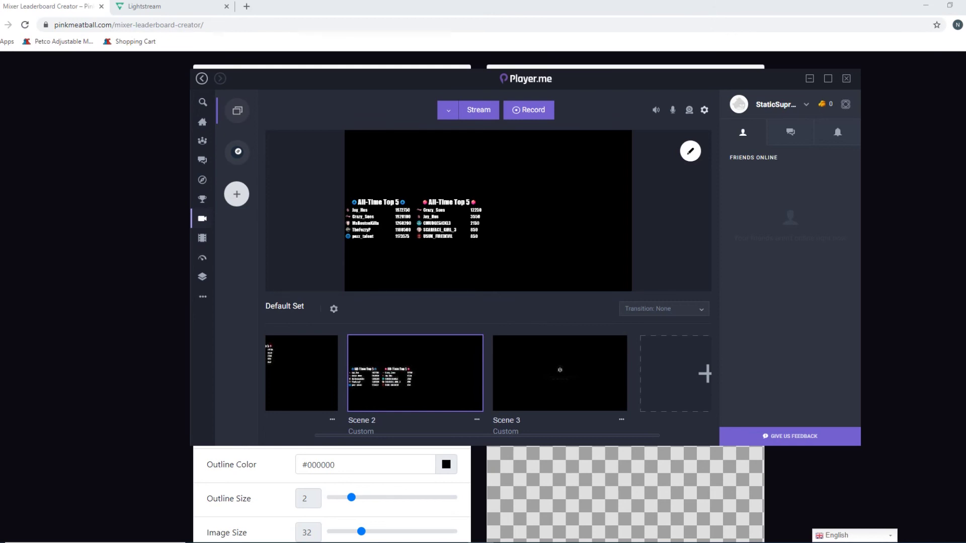
pyautogui.hotkey('alt', 'Tab')
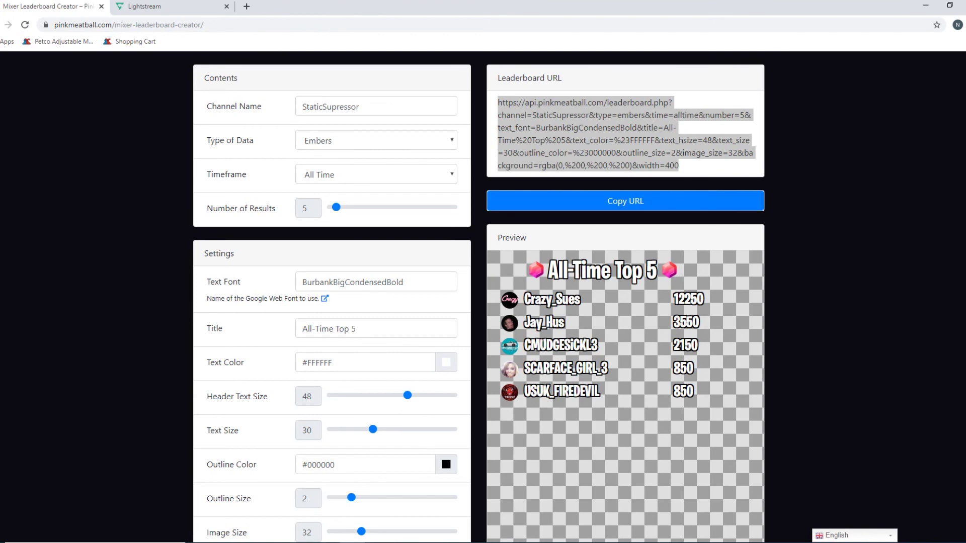
pyautogui.click(145, 6)
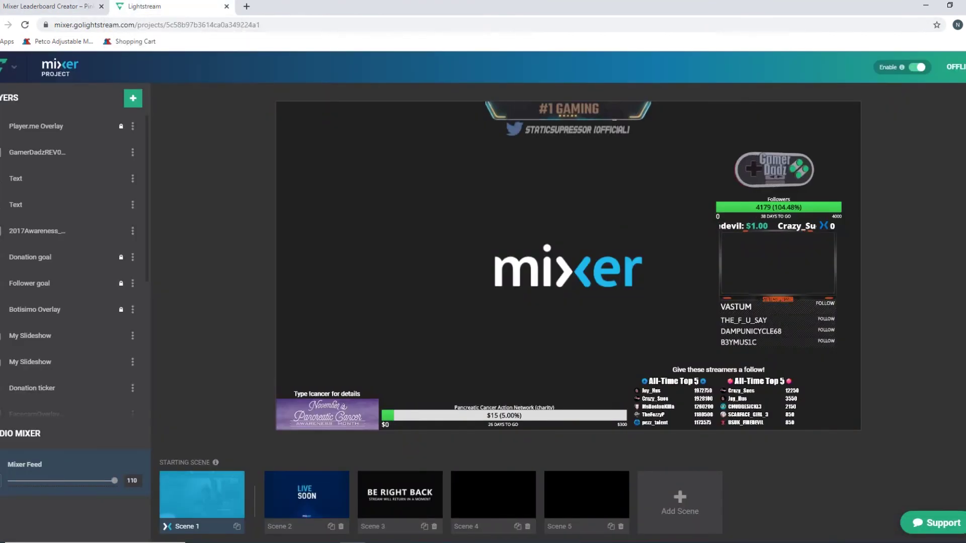
# Step: Examine the full list of third-party integrations that can be added as layers to the Mixer project
pyautogui.click(133, 97)
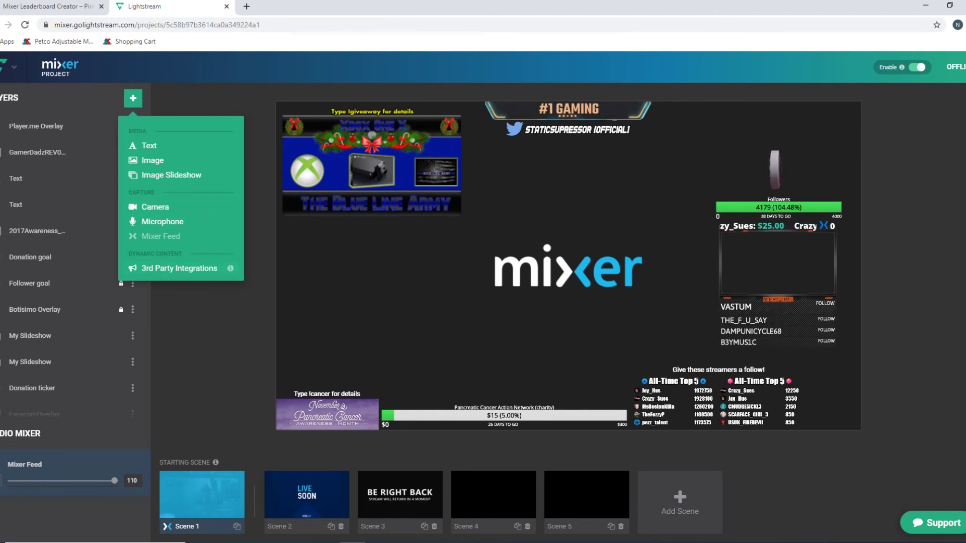
pyautogui.click(176, 268)
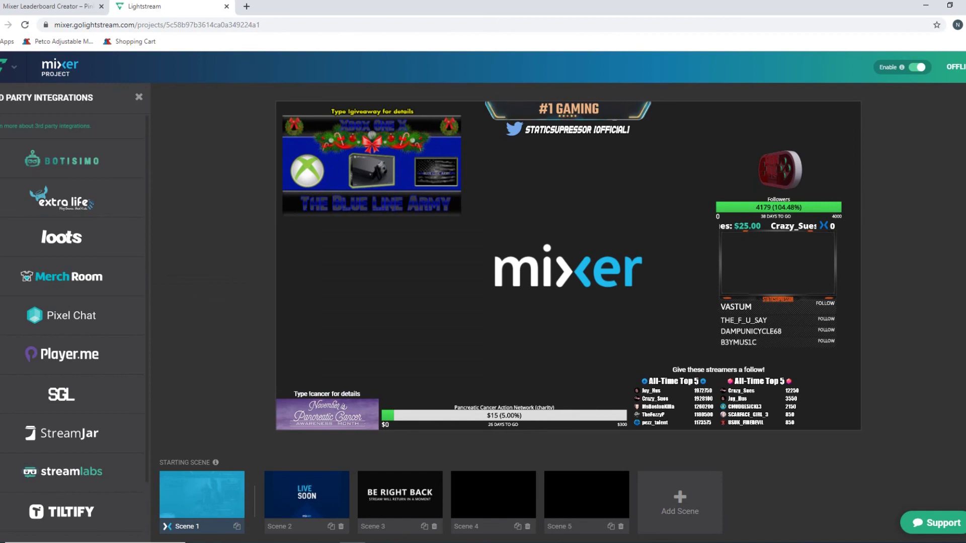
pyautogui.scroll(-1, 70, 236)
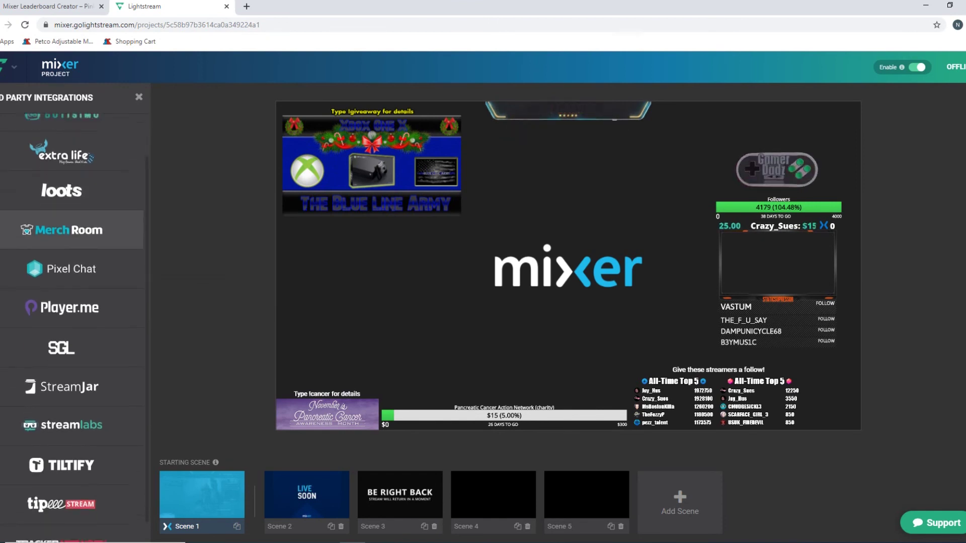
pyautogui.scroll(-1, 70, 221)
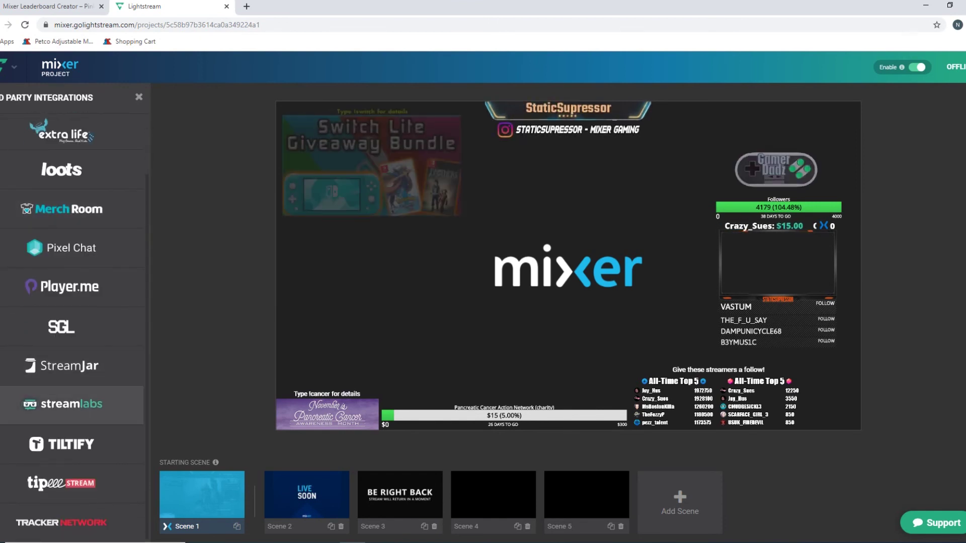
pyautogui.scroll(2, 70, 312)
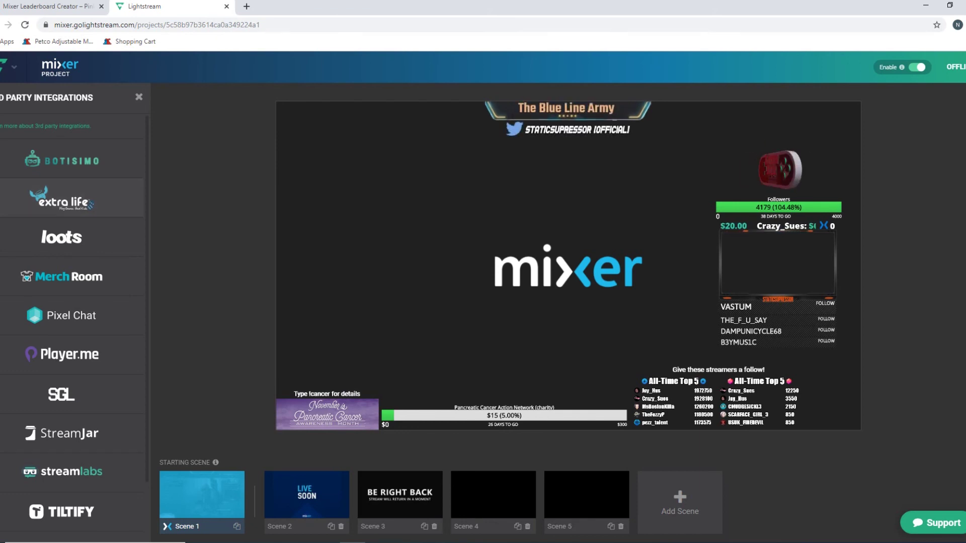
pyautogui.moveTo(352, 542)
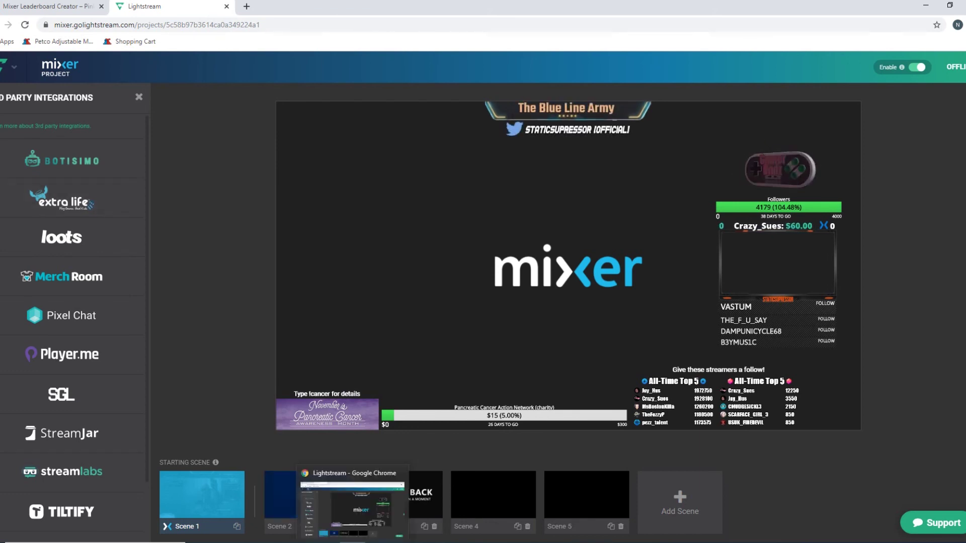